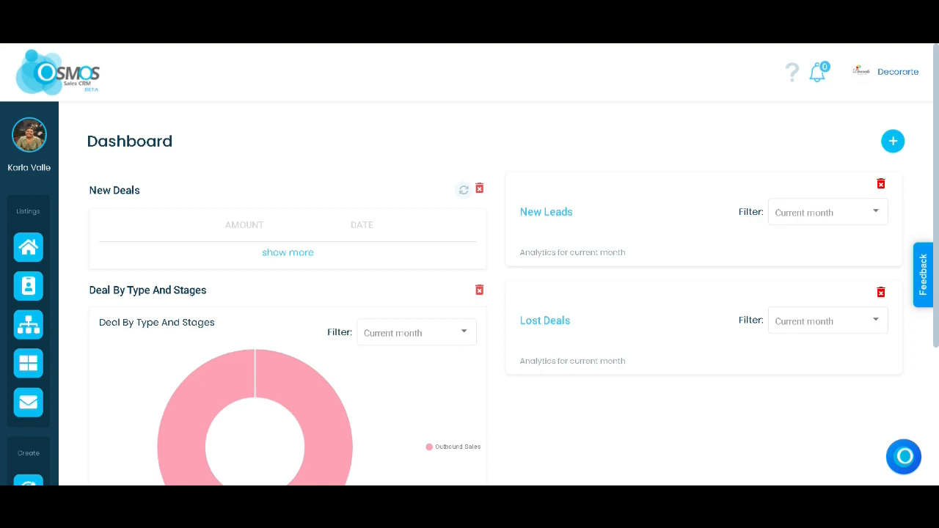
Step: Open the deal type settings from the leads list and review the deal stages of the Outbound Sales type
{"action": "mouse_move", "coordinate": [33, 326]}
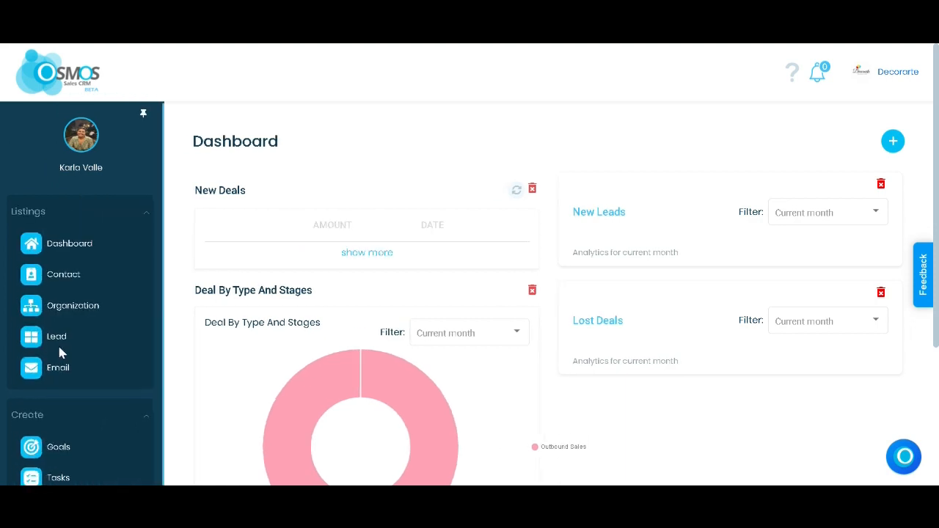
{"action": "left_click", "coordinate": [62, 344]}
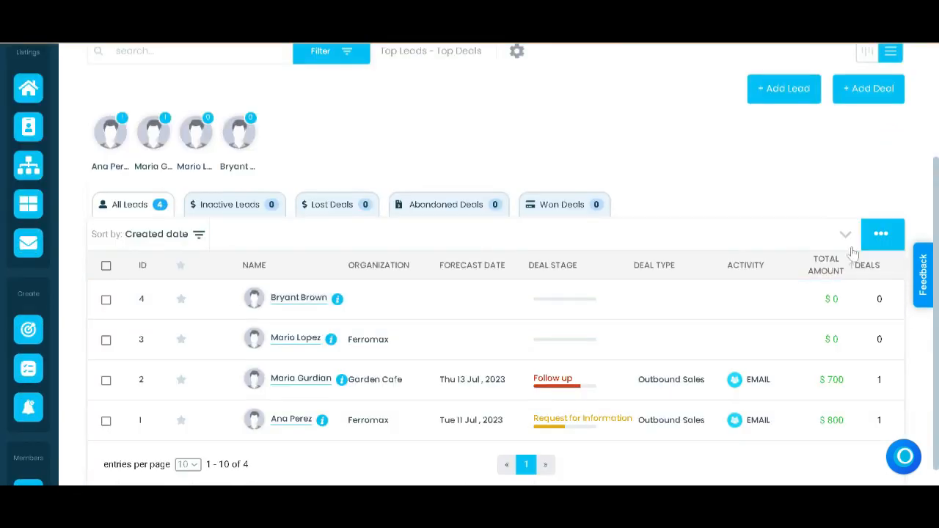
{"action": "left_click", "coordinate": [881, 234]}
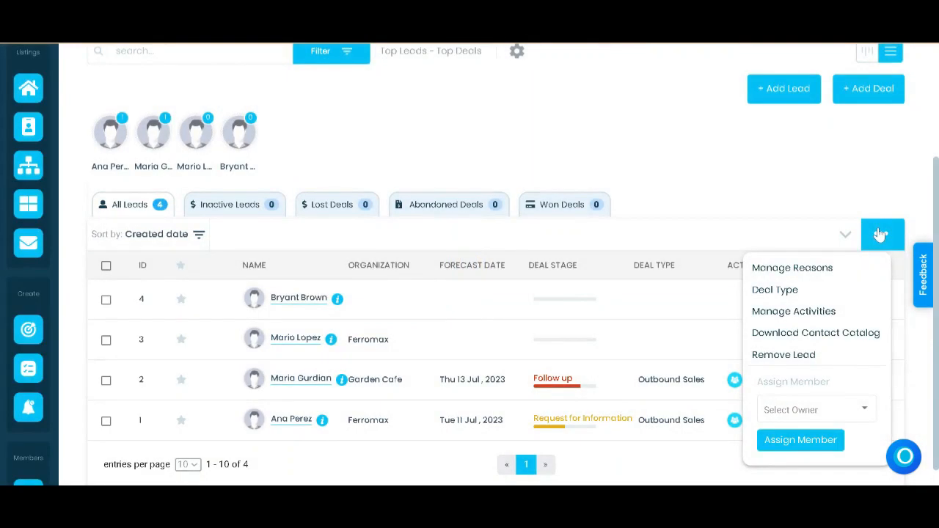
{"action": "left_click", "coordinate": [795, 293]}
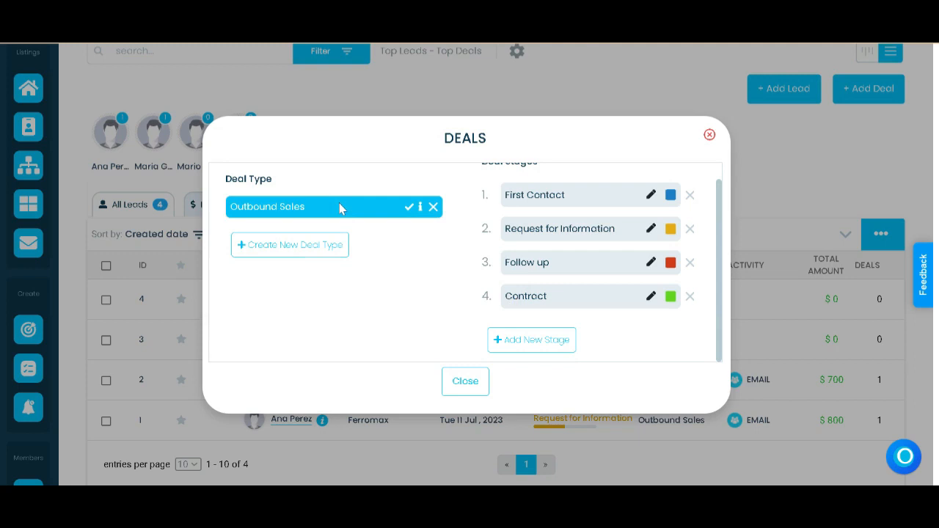
{"action": "scroll", "coordinate": [518, 312], "scroll_direction": "up", "scroll_amount": 1}
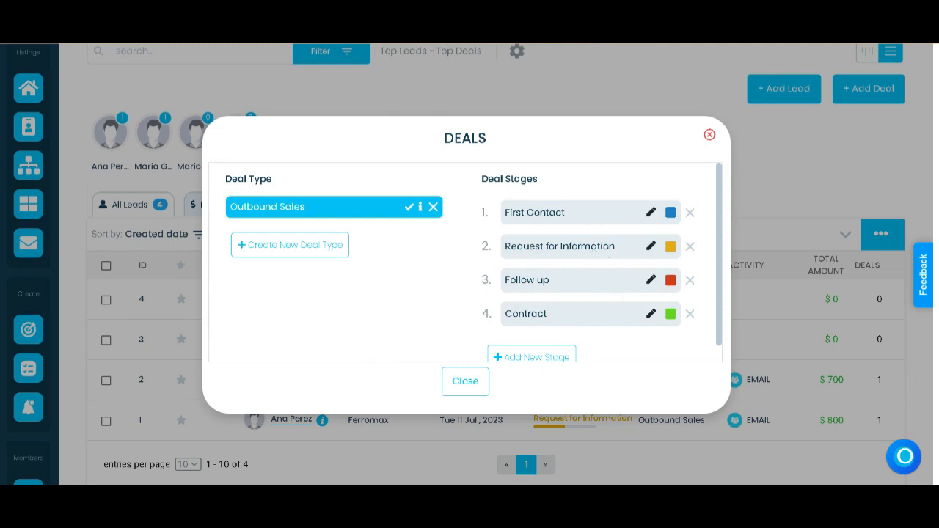
{"action": "scroll", "coordinate": [521, 320], "scroll_direction": "up", "scroll_amount": 3}
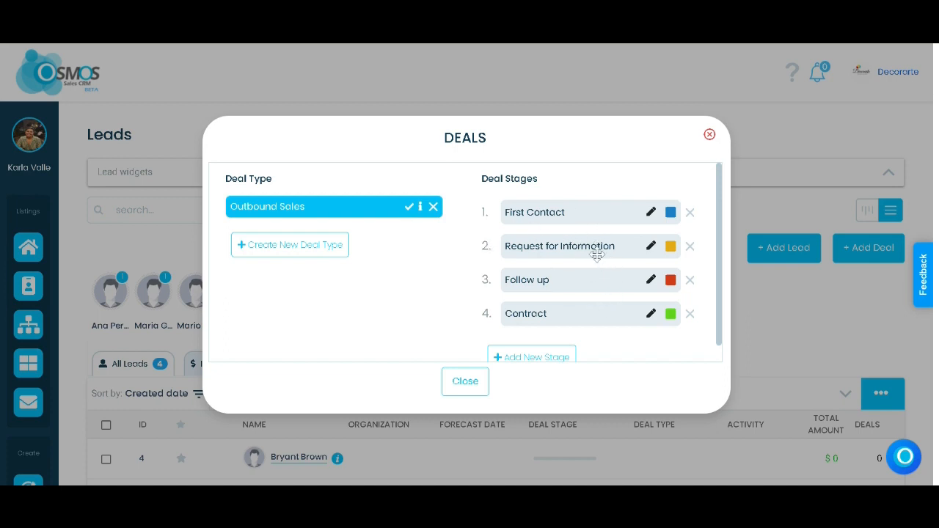
{"action": "scroll", "coordinate": [596, 254], "scroll_direction": "down", "scroll_amount": 3}
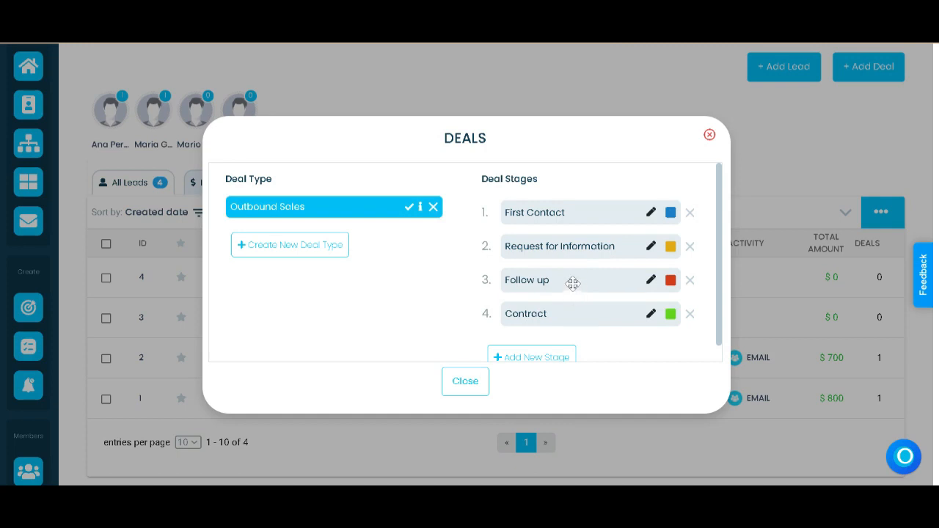
{"action": "left_click_drag", "start_coordinate": [571, 281], "coordinate": [564, 299]}
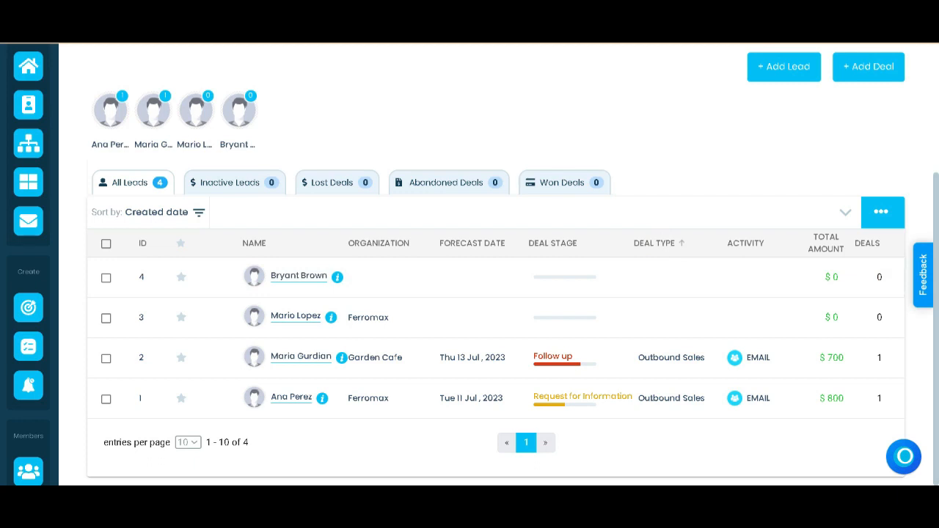
Step: Open the deal activities manager from the leads list and look through the activity list
{"action": "scroll", "coordinate": [490, 322], "scroll_direction": "up", "scroll_amount": 3}
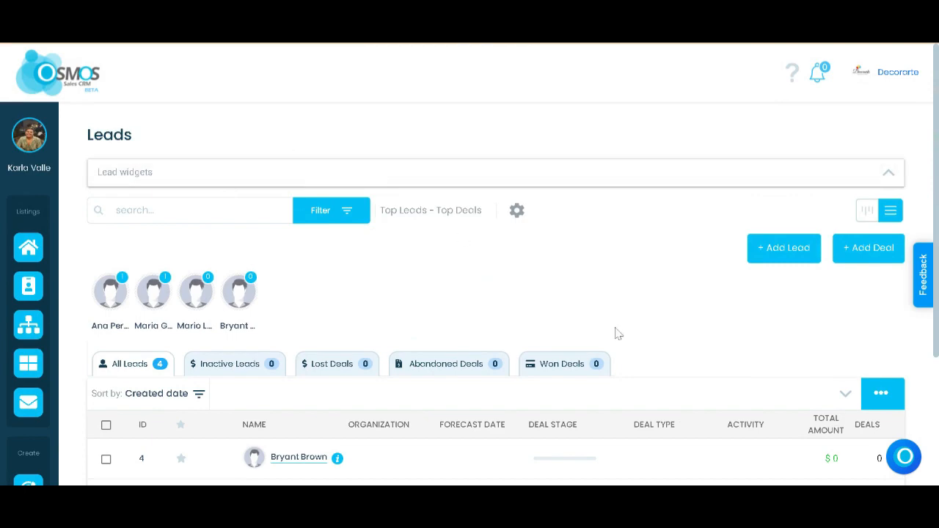
{"action": "left_click", "coordinate": [880, 395]}
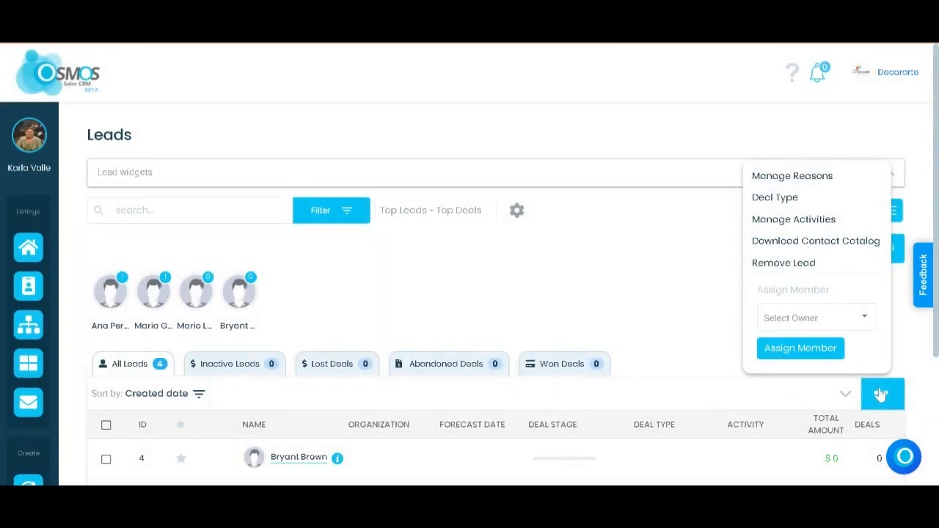
{"action": "left_click", "coordinate": [825, 223]}
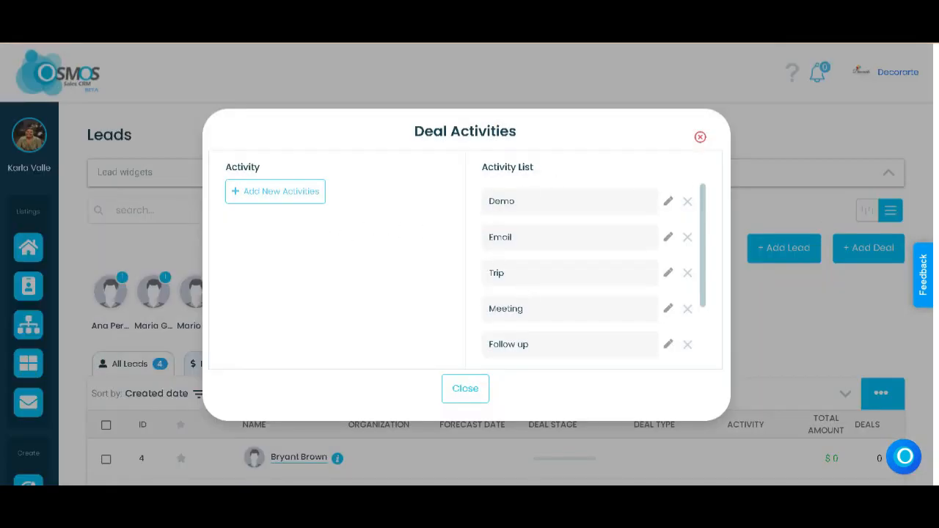
{"action": "scroll", "coordinate": [505, 296], "scroll_direction": "down", "scroll_amount": 3}
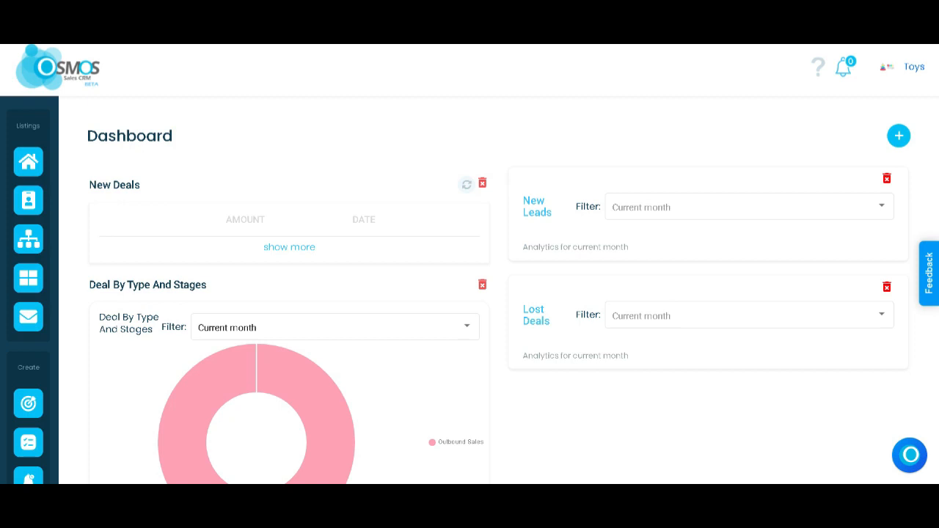
Step: Open the mailbox in the Toys workspace and start composing a new email
{"action": "mouse_move", "coordinate": [40, 301]}
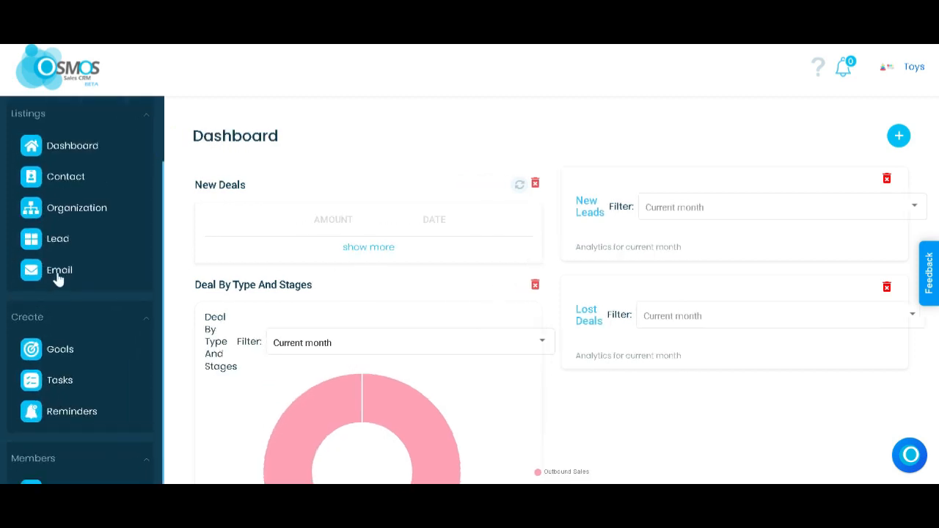
{"action": "left_click", "coordinate": [58, 272]}
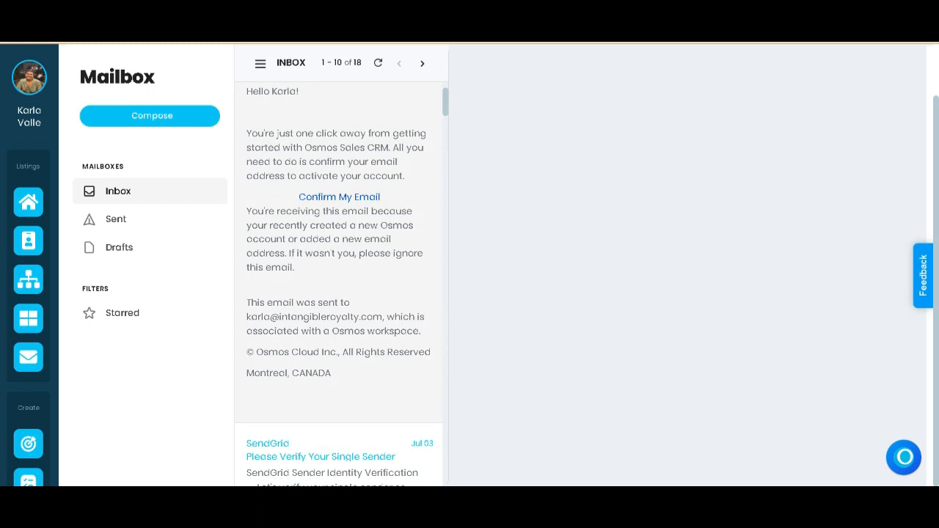
{"action": "scroll", "coordinate": [168, 189], "scroll_direction": "up", "scroll_amount": 3}
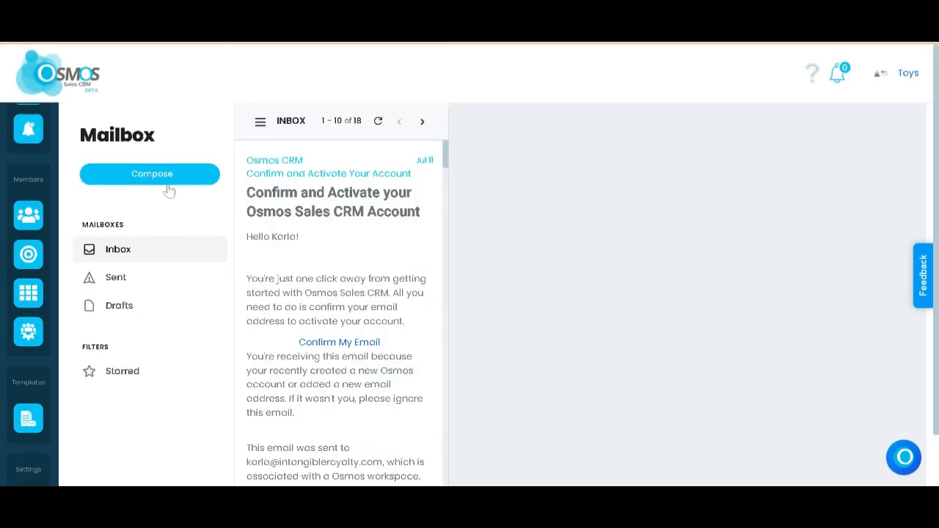
{"action": "left_click", "coordinate": [167, 183]}
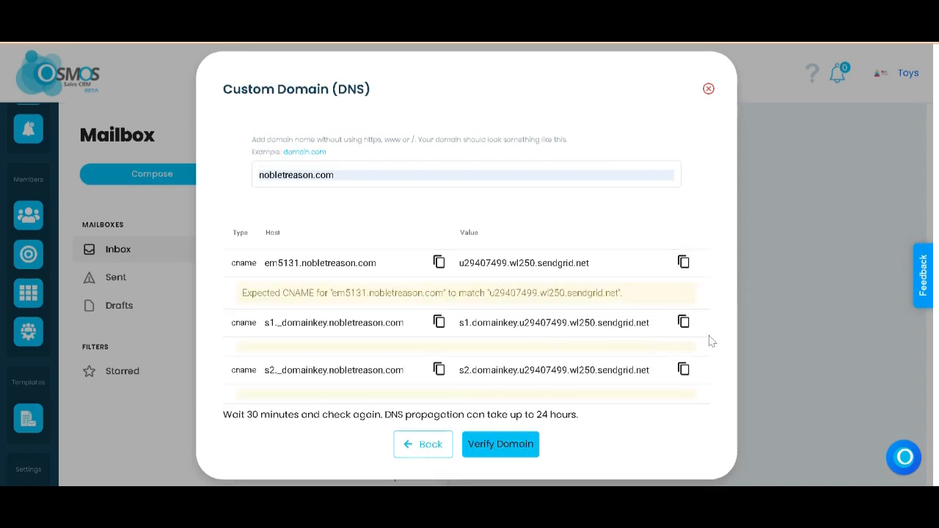
Step: Run domain verification for nobletreason.com, dismiss the email setup notice, and start composing an email again
{"action": "left_click", "coordinate": [529, 450]}
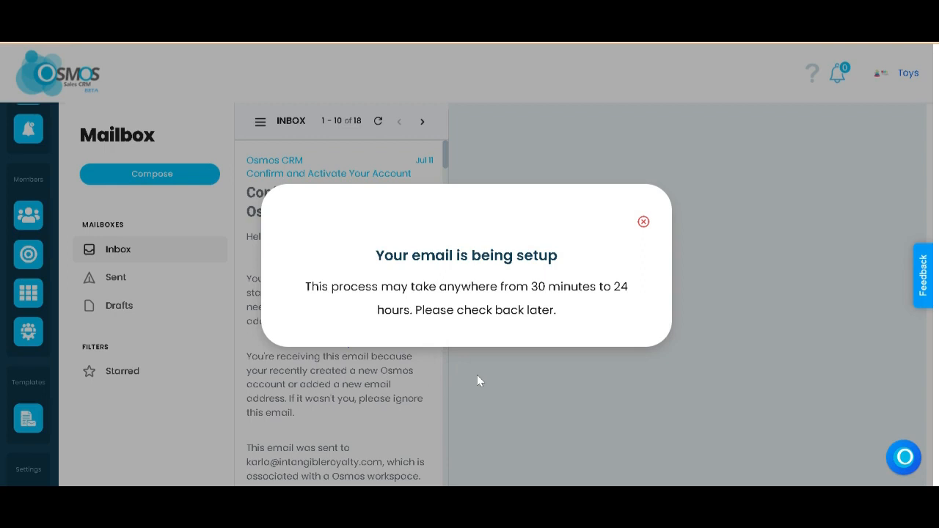
{"action": "left_click", "coordinate": [586, 366]}
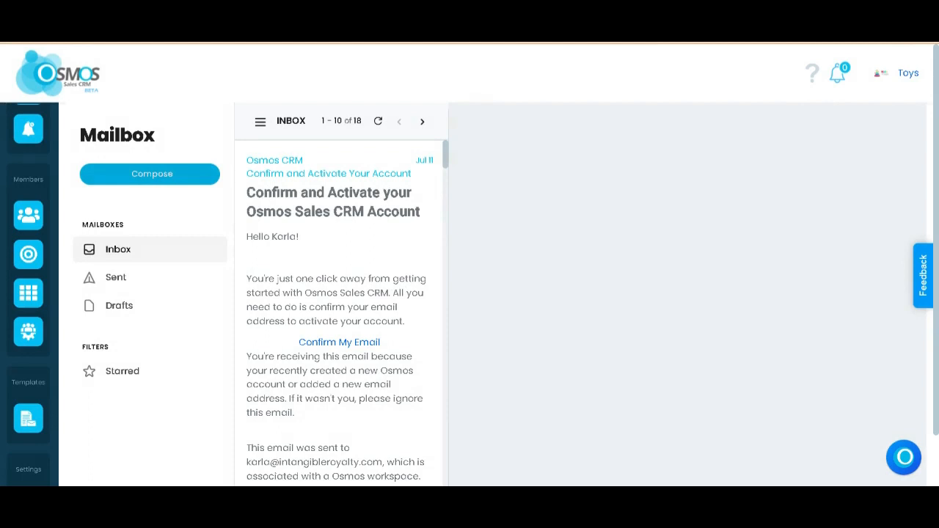
{"action": "left_click", "coordinate": [168, 184]}
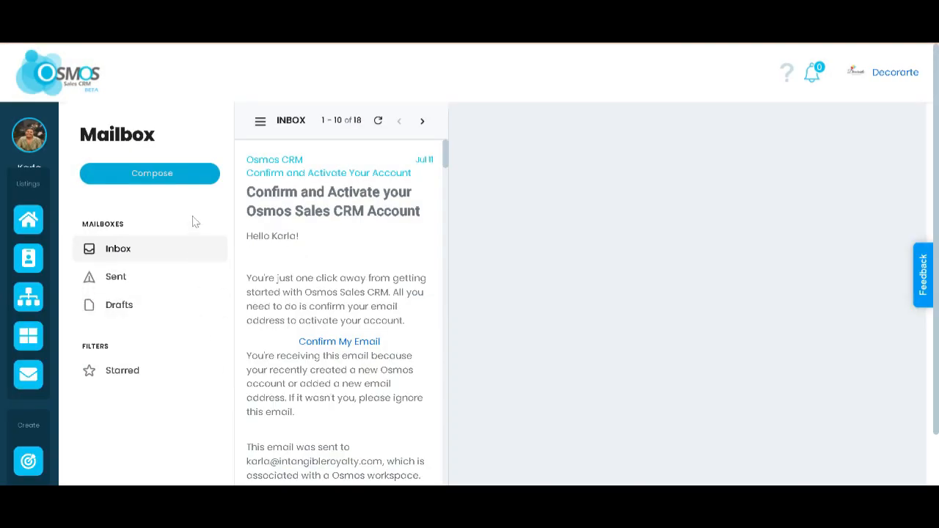
{"action": "left_click", "coordinate": [180, 172]}
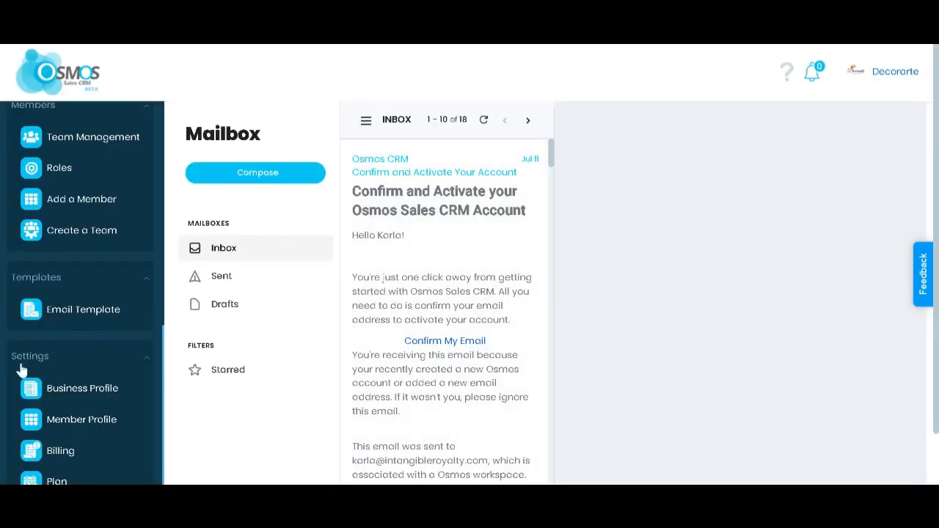
Step: Review the organization customization form, covering industry, country, time zone, currency, and monthly quote and lead volumes
{"action": "scroll", "coordinate": [55, 390], "scroll_direction": "down", "scroll_amount": 2}
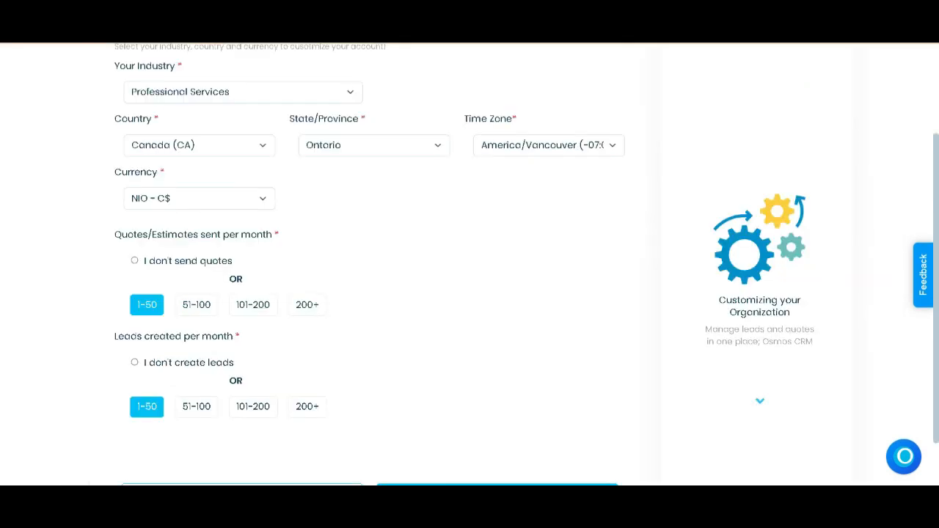
{"action": "scroll", "coordinate": [513, 358], "scroll_direction": "up", "scroll_amount": 1}
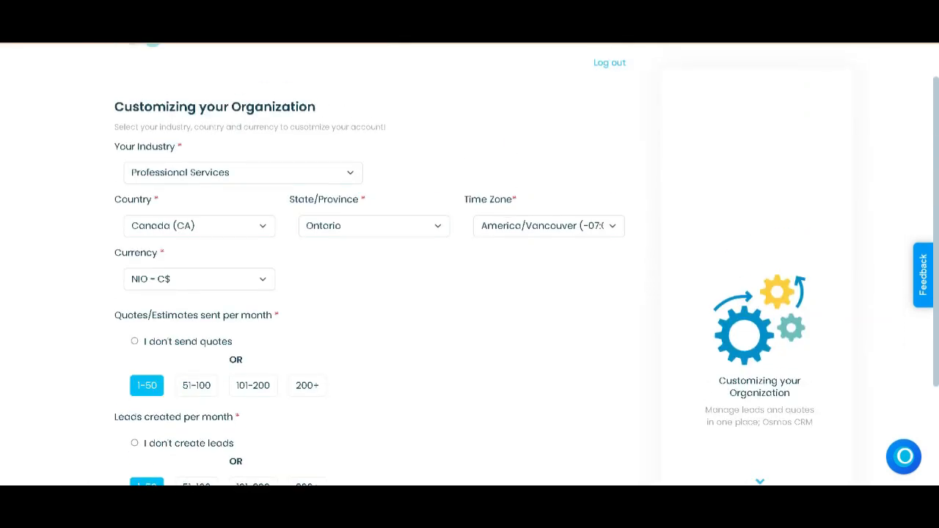
{"action": "scroll", "coordinate": [470, 293], "scroll_direction": "down", "scroll_amount": 1}
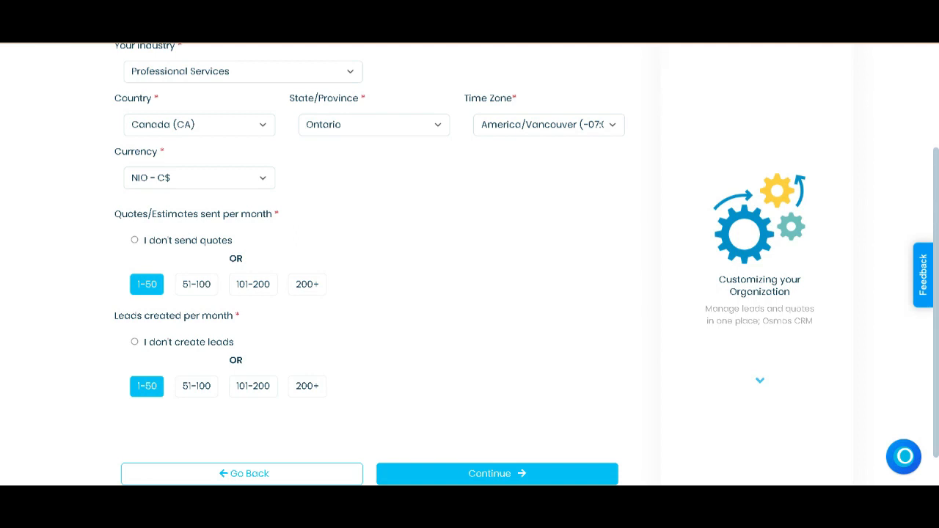
{"action": "scroll", "coordinate": [469, 265], "scroll_direction": "down", "scroll_amount": 1}
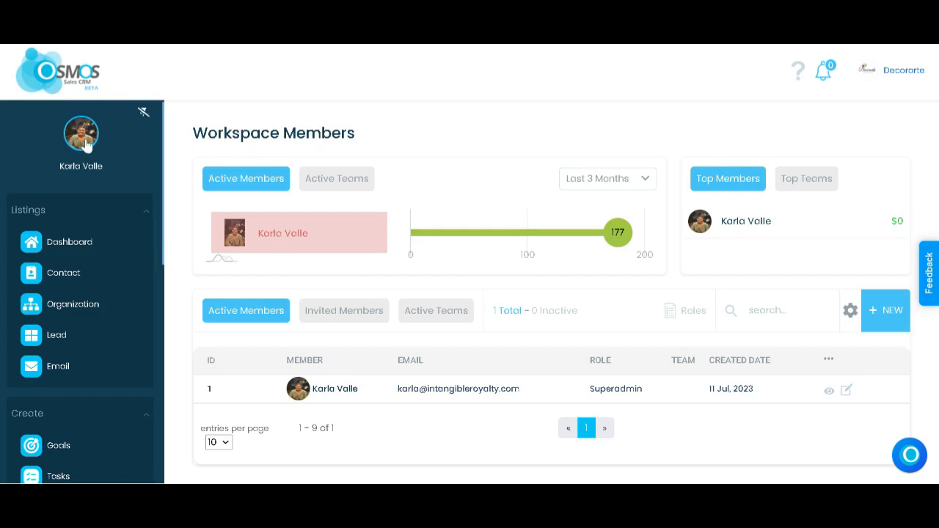
Step: Open the Plan page from the workspace settings
{"action": "scroll", "coordinate": [92, 315], "scroll_direction": "down", "scroll_amount": 6}
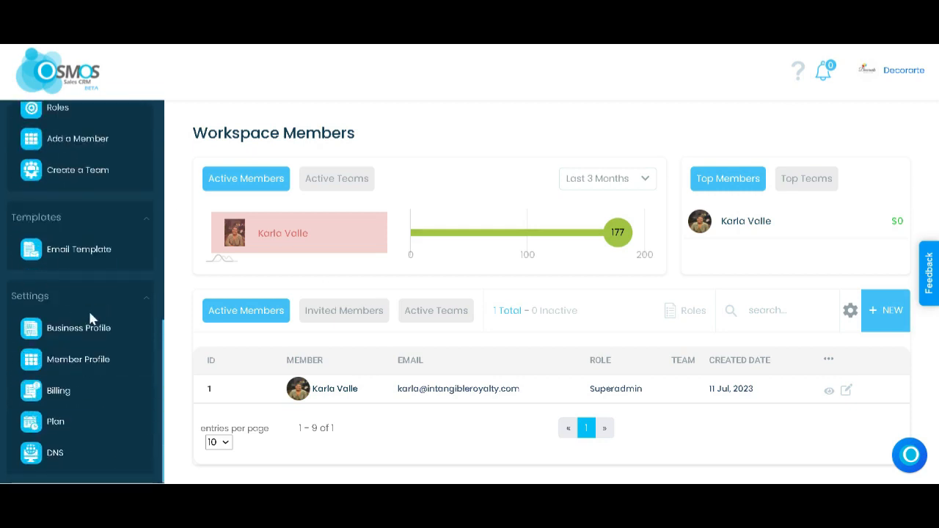
{"action": "left_click", "coordinate": [55, 422]}
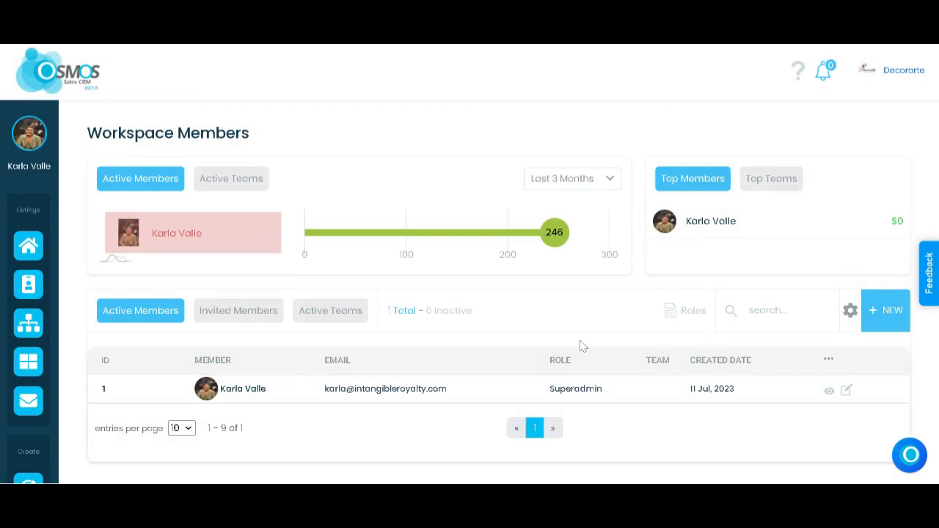
Step: Start adding a new user to the workspace and fill in the member's first name, last name and e-mail
{"action": "left_click", "coordinate": [893, 311]}
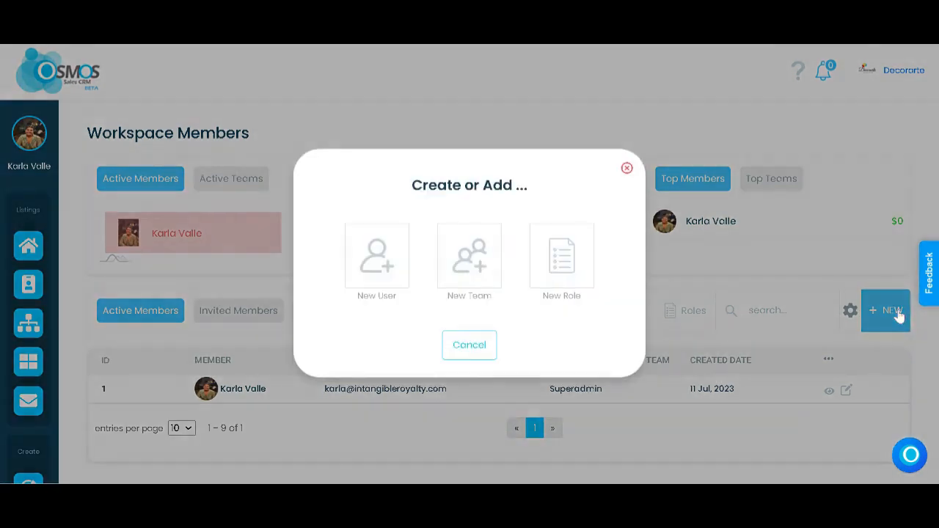
{"action": "left_click", "coordinate": [377, 283]}
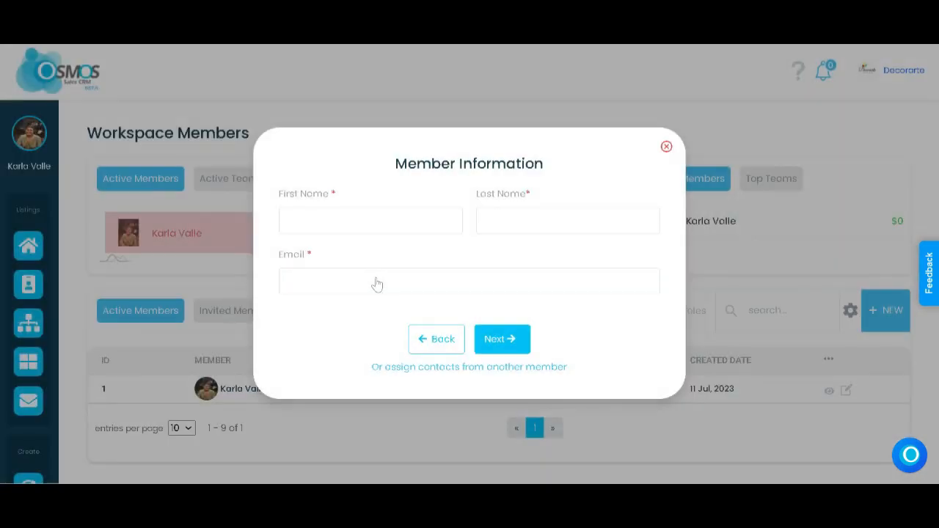
{"action": "left_click", "coordinate": [376, 282]}
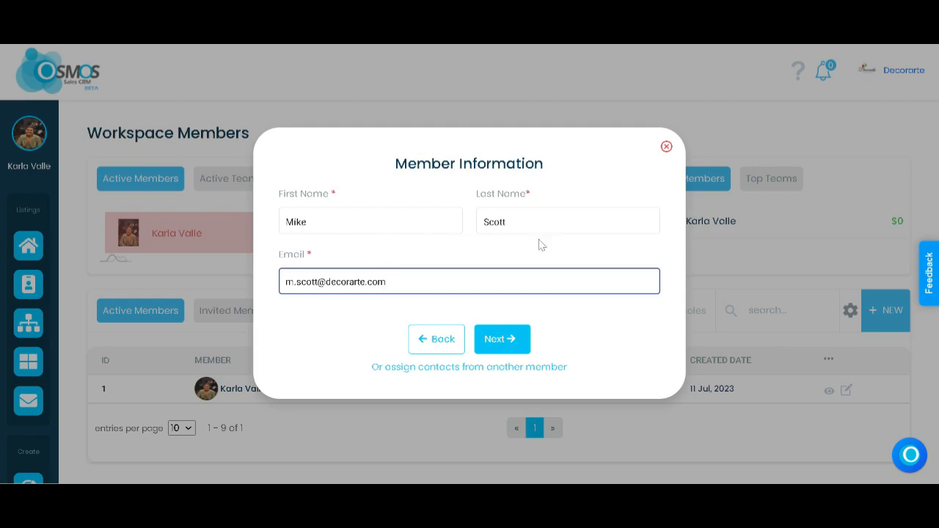
{"action": "left_click", "coordinate": [502, 343]}
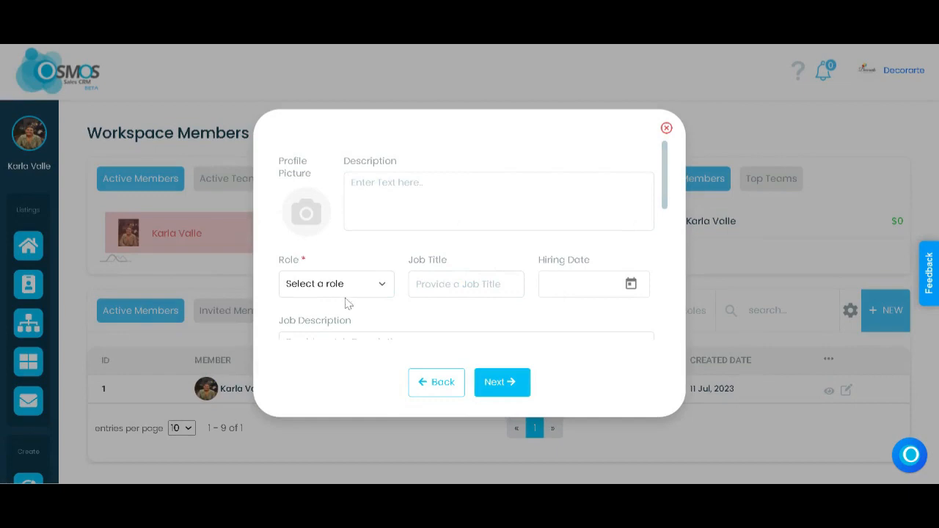
Step: Choose a role for the new member, apply the Sales Manager permissions, and continue to the team assignment
{"action": "left_click", "coordinate": [336, 334]}
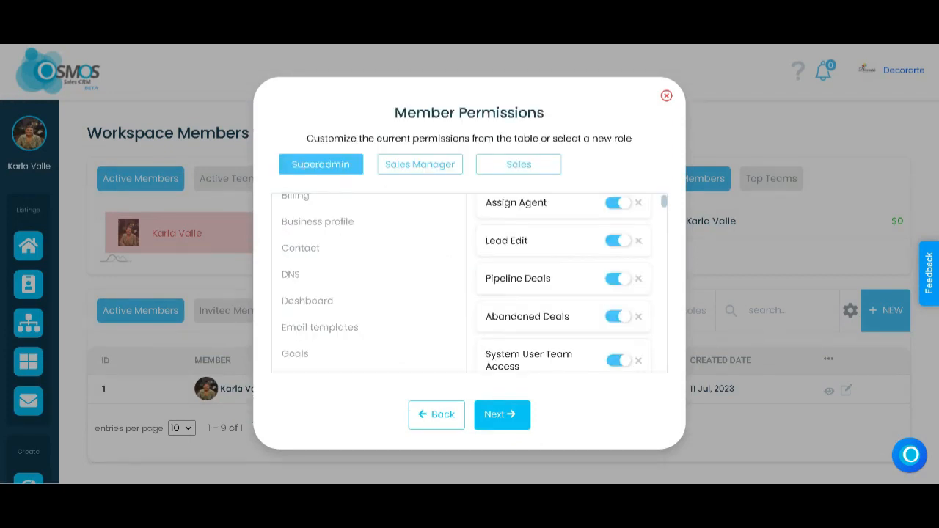
{"action": "scroll", "coordinate": [470, 283], "scroll_direction": "up", "scroll_amount": 1}
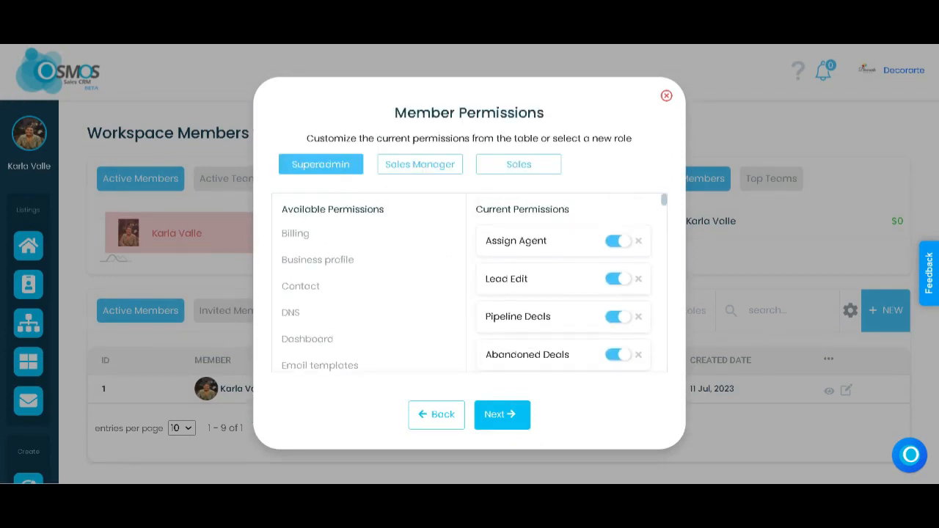
{"action": "left_click", "coordinate": [440, 165]}
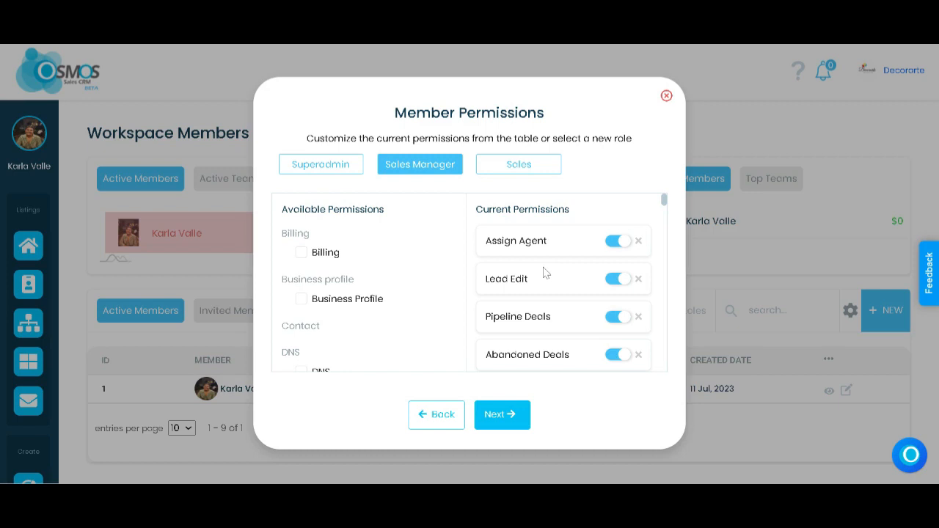
{"action": "scroll", "coordinate": [566, 325], "scroll_direction": "down", "scroll_amount": 2}
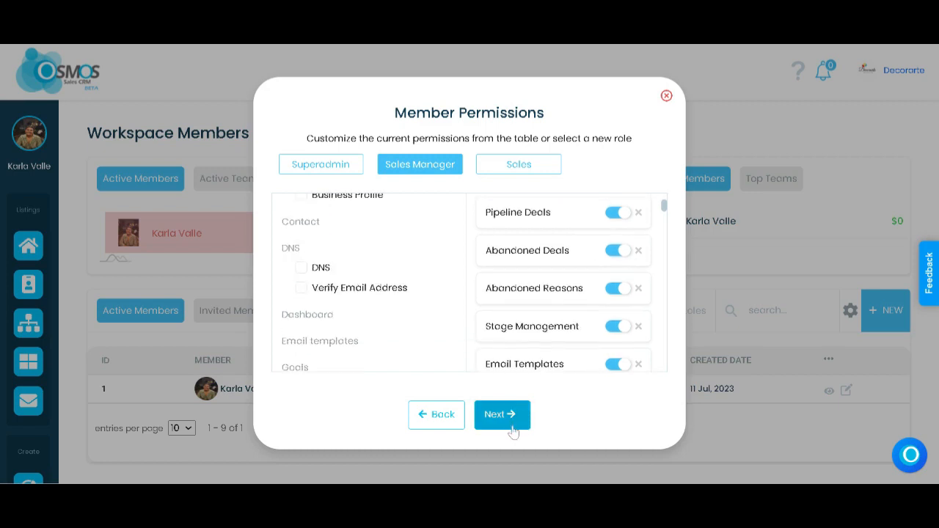
{"action": "left_click", "coordinate": [512, 429]}
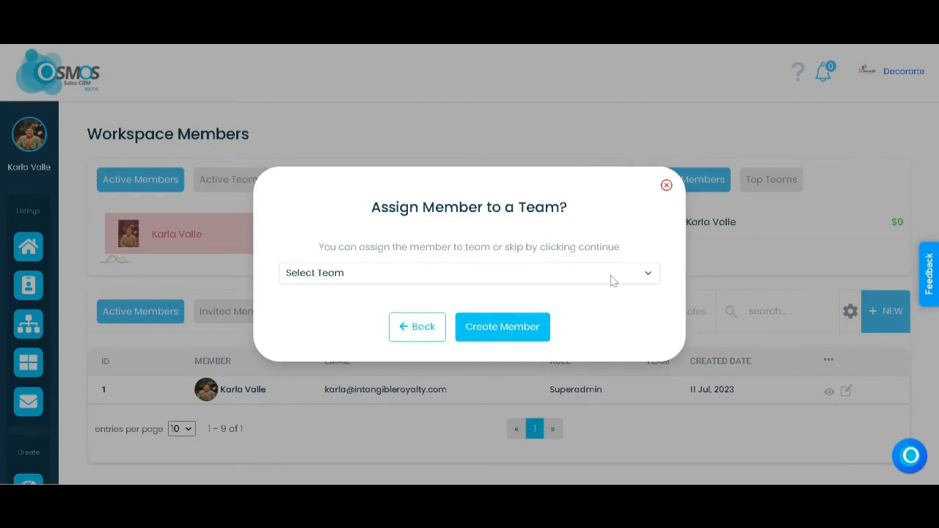
Step: Assign the new workspace member to the Tiburones team and create the member
{"action": "left_click", "coordinate": [603, 307]}
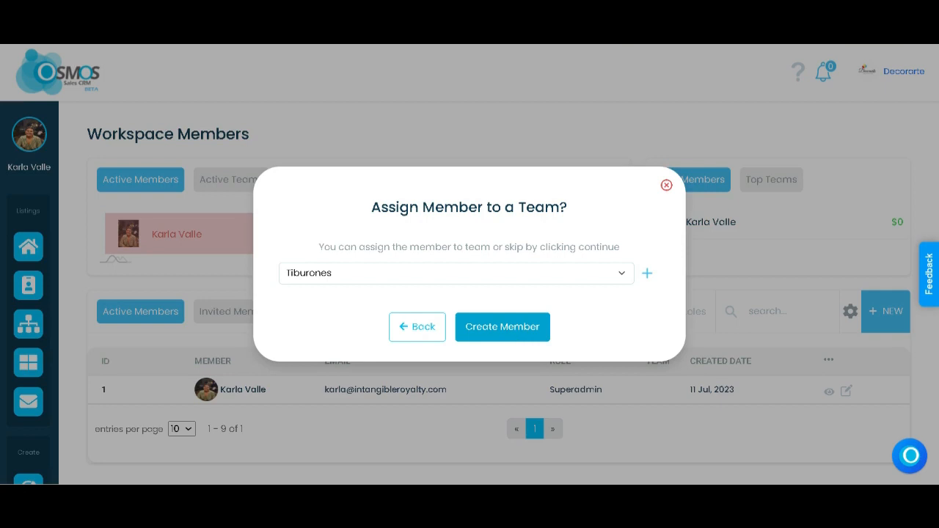
{"action": "left_click", "coordinate": [504, 335]}
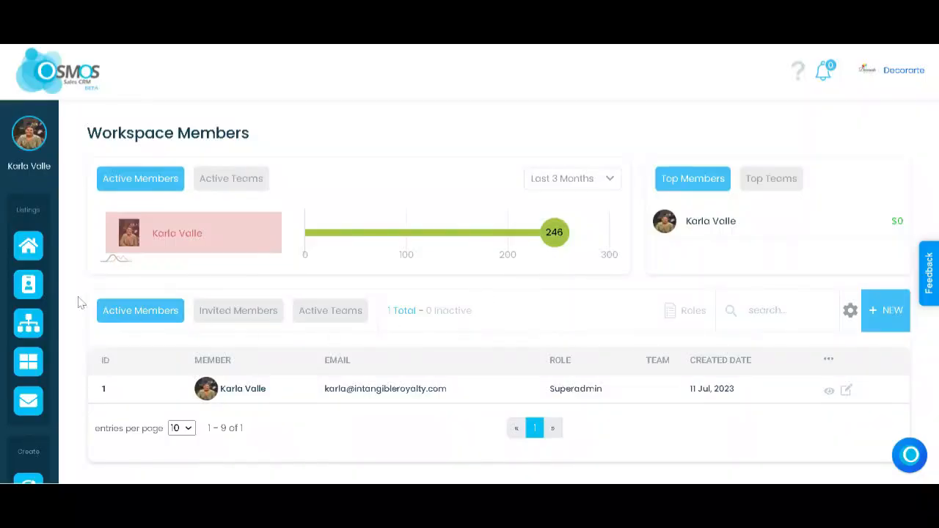
Step: Create and save a Garden Cafe contact with source EMAIL and preferred language English, filling in the name, phone number and billing address
{"action": "mouse_move", "coordinate": [29, 316]}
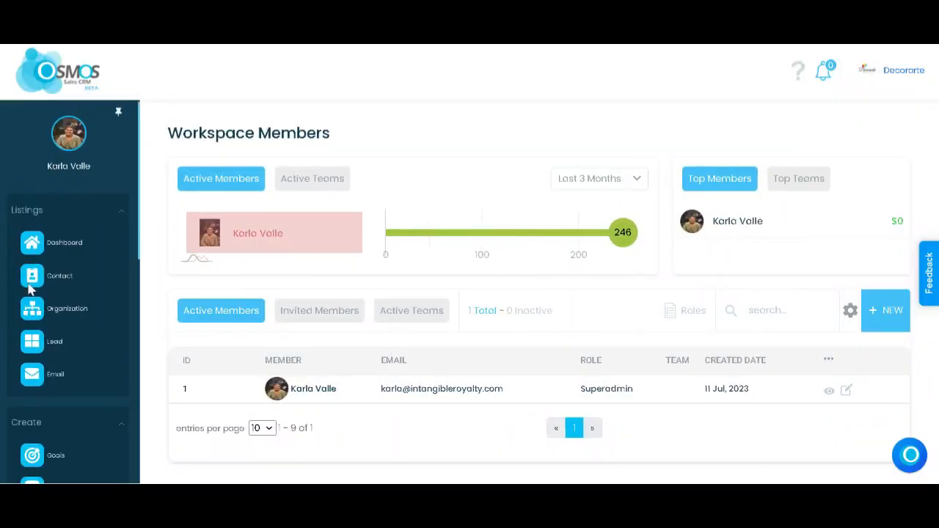
{"action": "left_click", "coordinate": [63, 274]}
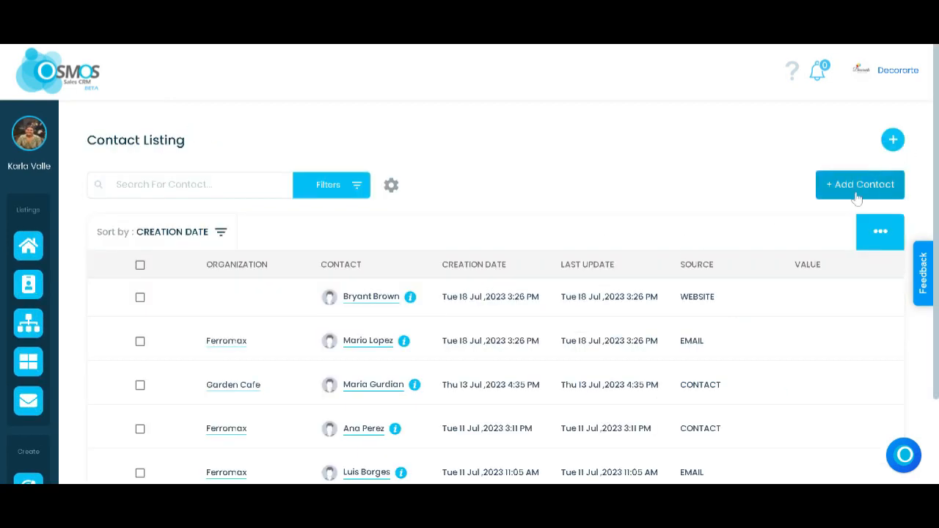
{"action": "left_click", "coordinate": [857, 189]}
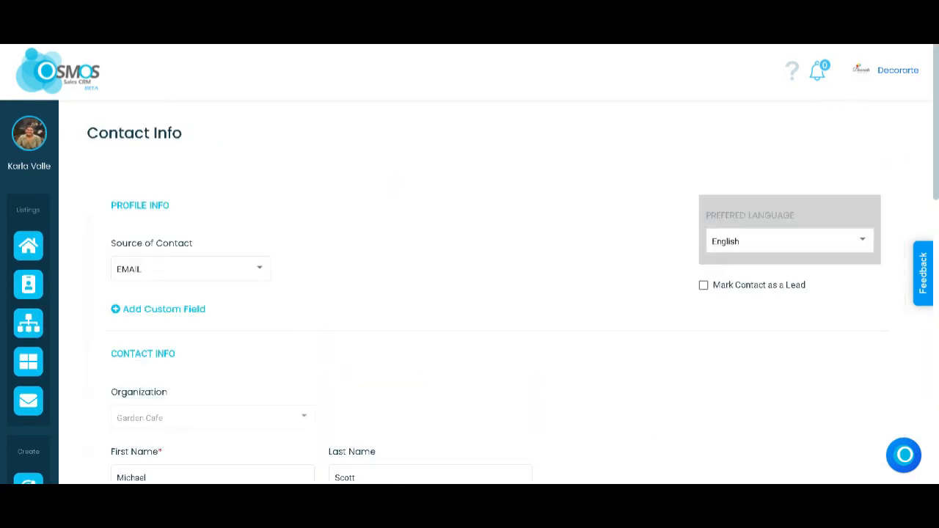
{"action": "scroll", "coordinate": [521, 304], "scroll_direction": "down", "scroll_amount": 1}
{"action": "scroll", "coordinate": [469, 264], "scroll_direction": "down", "scroll_amount": 9}
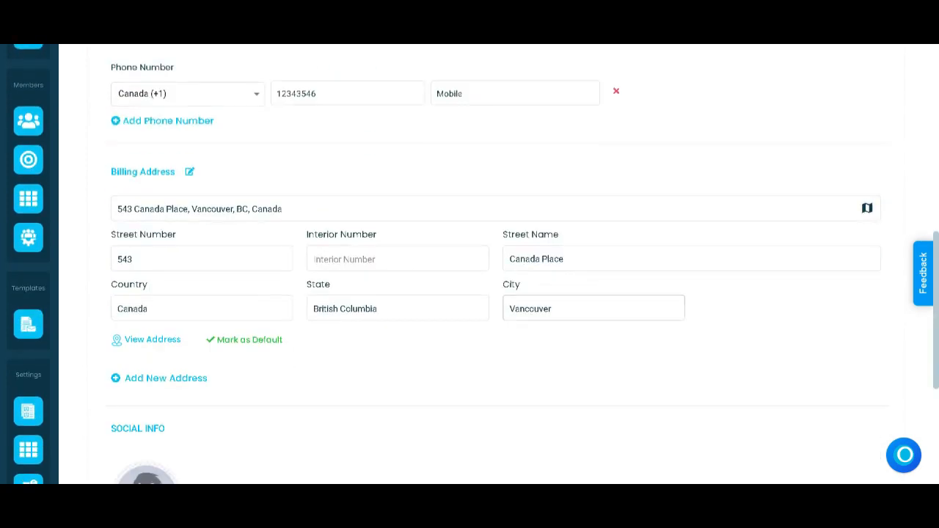
{"action": "scroll", "coordinate": [524, 330], "scroll_direction": "down", "scroll_amount": 1}
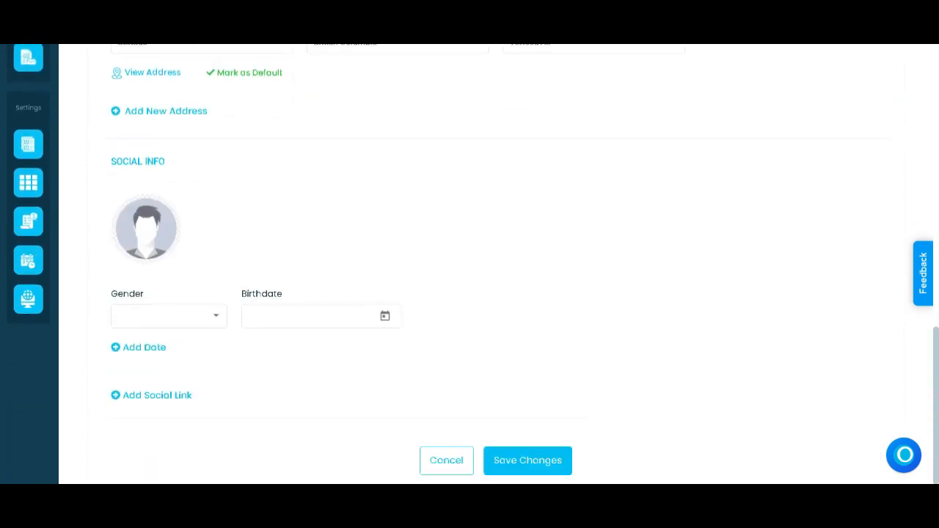
{"action": "left_click", "coordinate": [529, 461]}
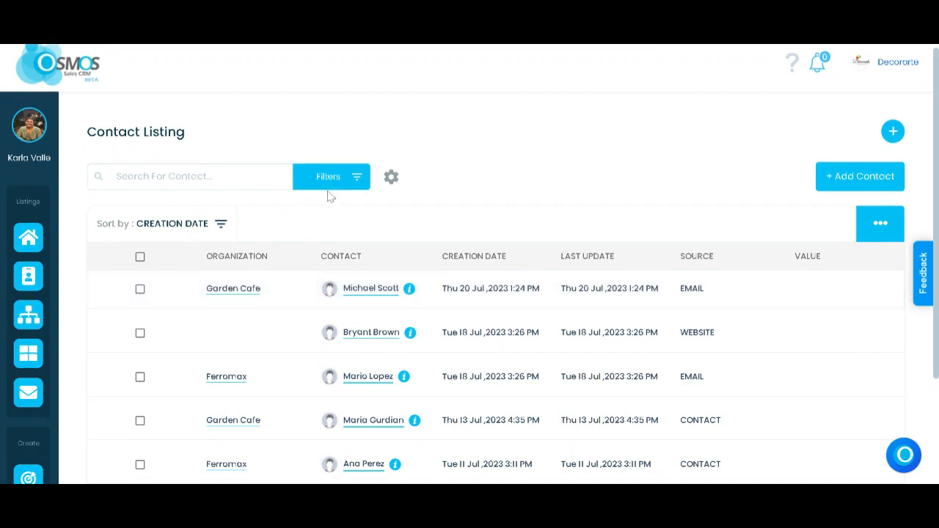
Step: Add a lead from the contact list by converting the newly created Garden Cafe contact
{"action": "mouse_move", "coordinate": [37, 337]}
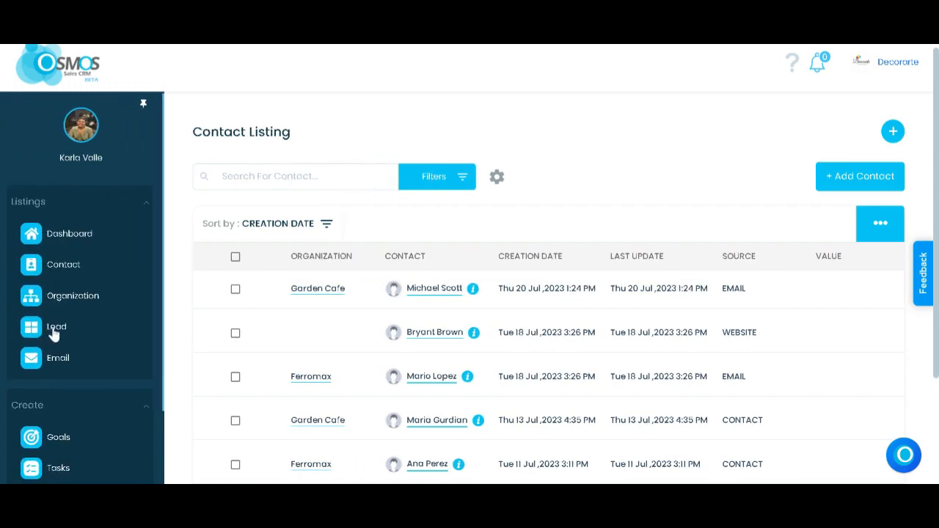
{"action": "left_click", "coordinate": [53, 332]}
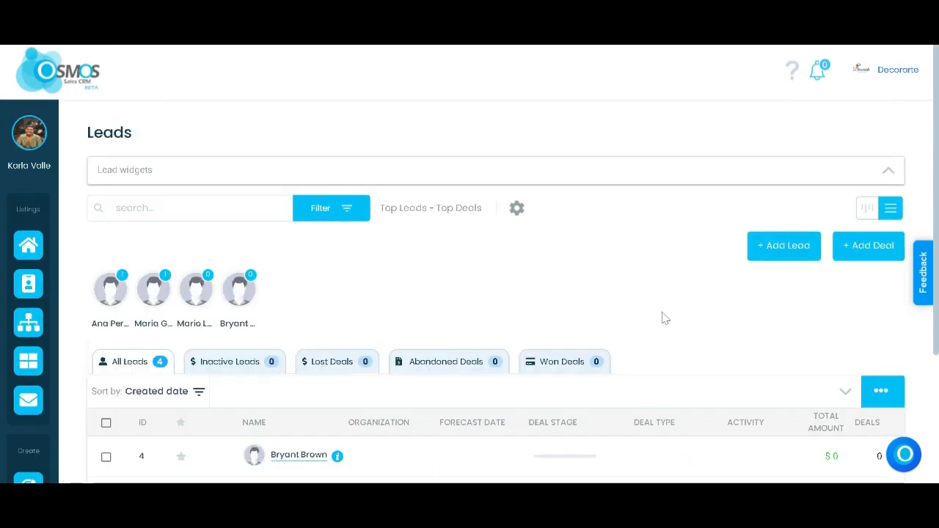
{"action": "left_click", "coordinate": [790, 249]}
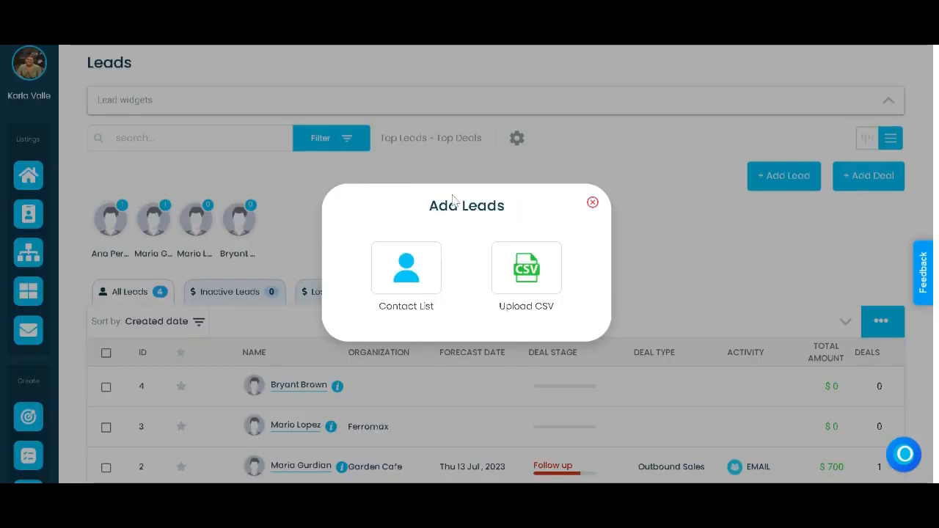
{"action": "left_click", "coordinate": [422, 275]}
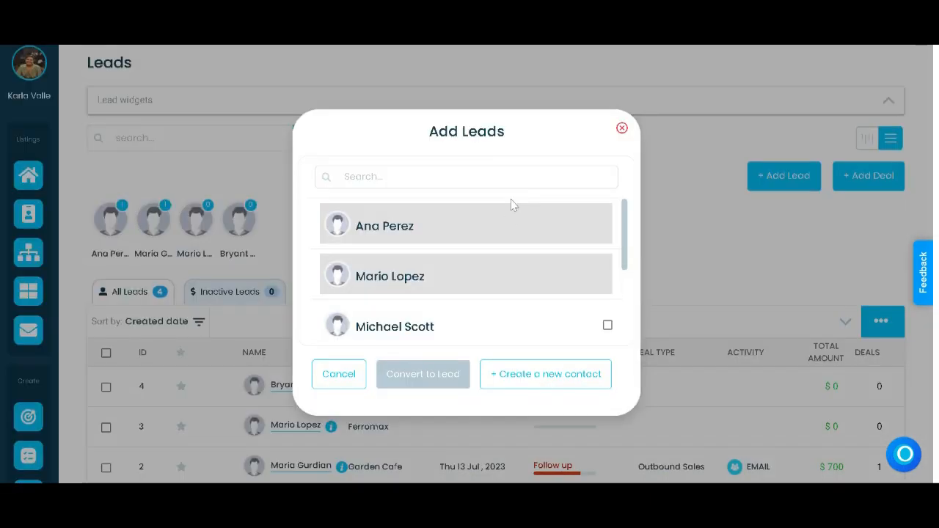
{"action": "left_click", "coordinate": [503, 327]}
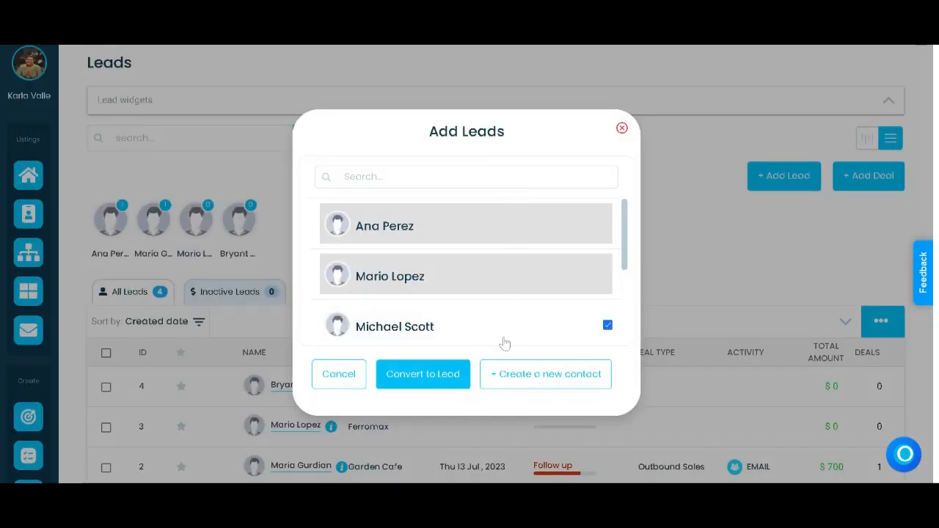
{"action": "scroll", "coordinate": [504, 342], "scroll_direction": "down", "scroll_amount": 1}
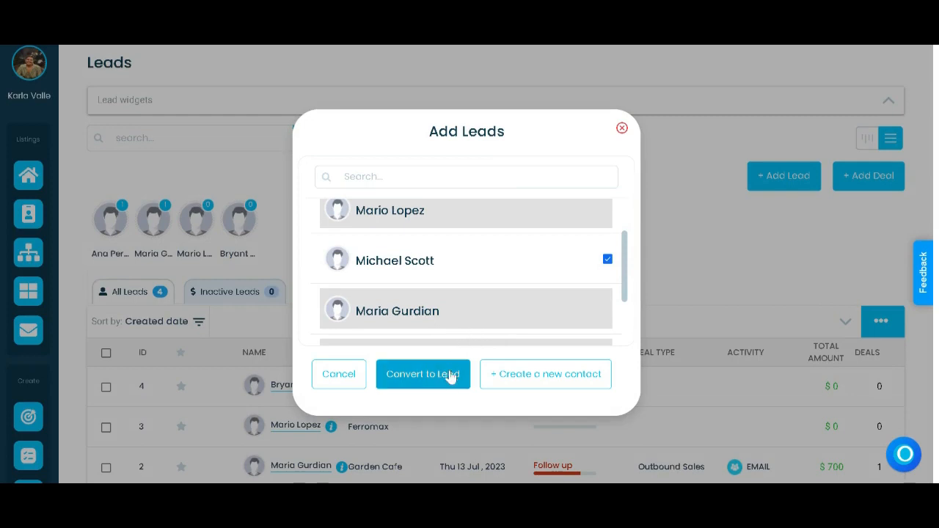
{"action": "left_click", "coordinate": [423, 375]}
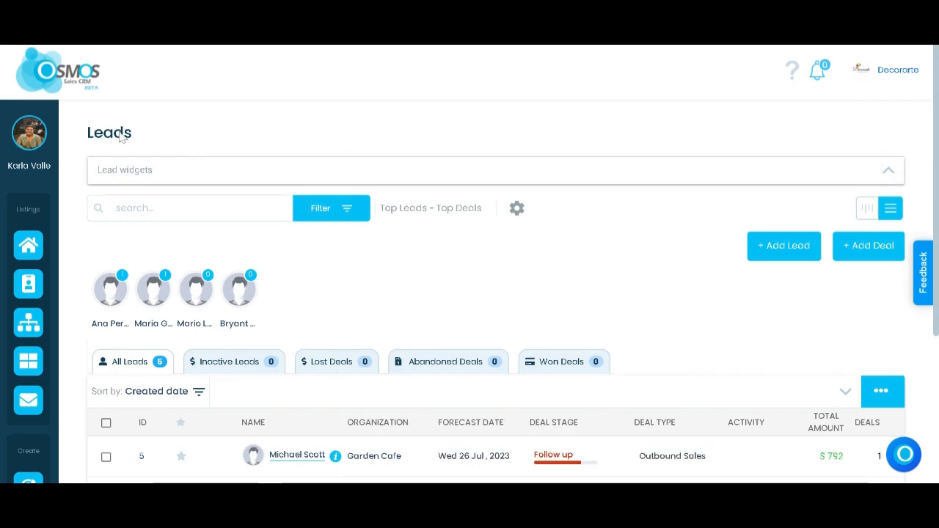
Step: Add a deal titled Proposal to the new lead: Outbound Sales, Request for Information stage, forecast date 26/Jul/2023, value 800
{"action": "scroll", "coordinate": [442, 280], "scroll_direction": "down", "scroll_amount": 3}
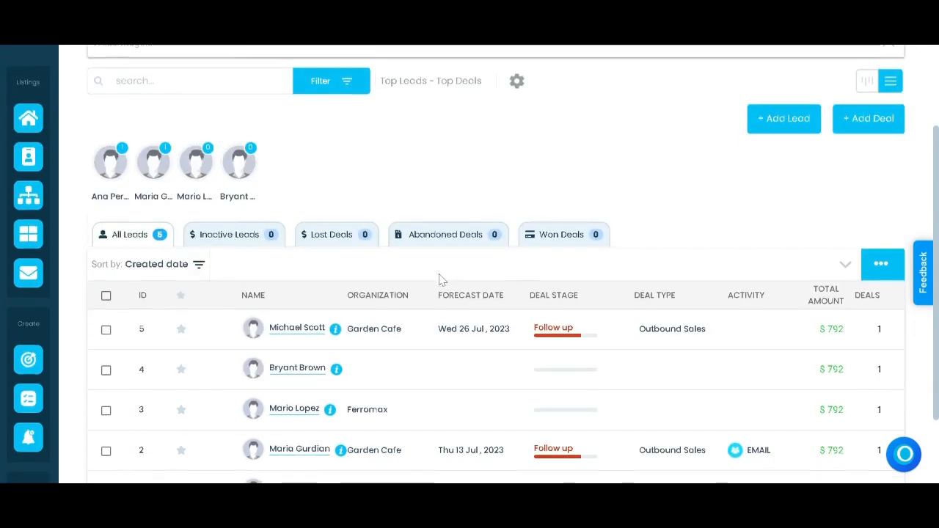
{"action": "left_click", "coordinate": [478, 331]}
{"action": "scroll", "coordinate": [476, 334], "scroll_direction": "down", "scroll_amount": 2}
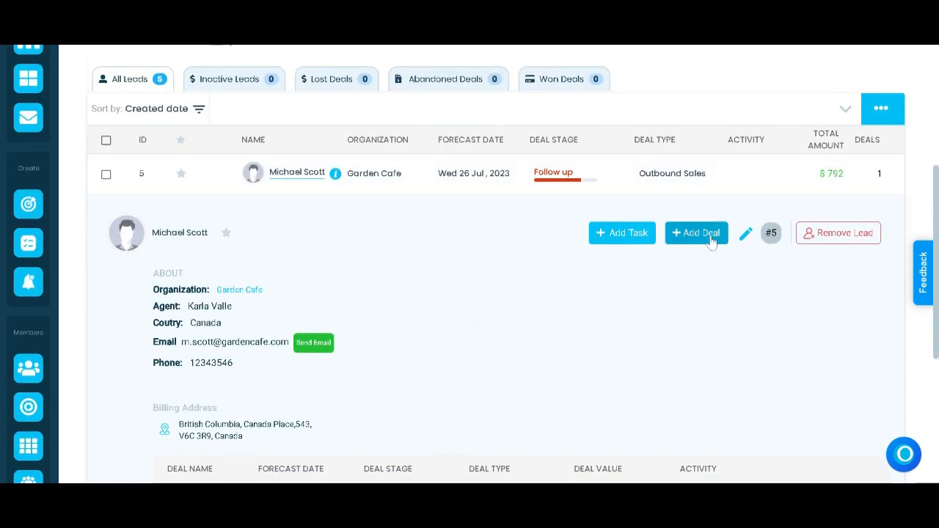
{"action": "left_click", "coordinate": [696, 233]}
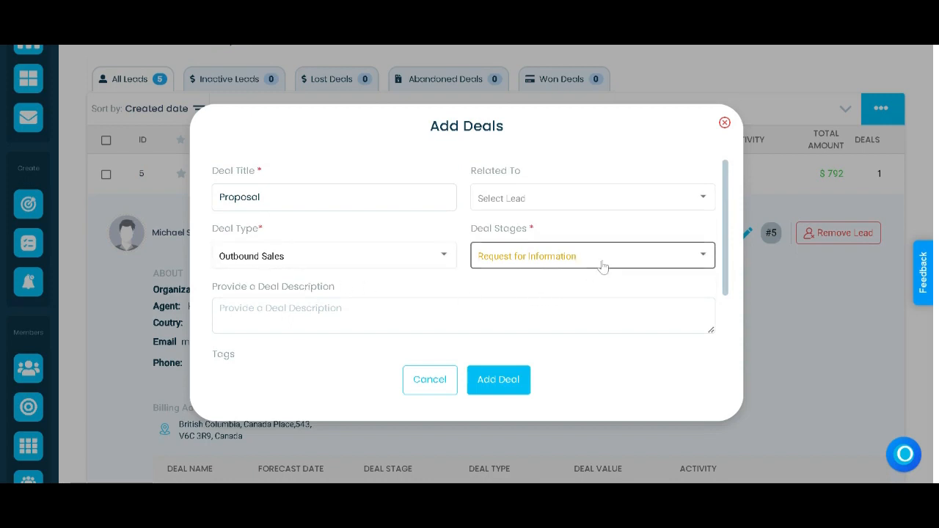
{"action": "scroll", "coordinate": [602, 266], "scroll_direction": "down", "scroll_amount": 3}
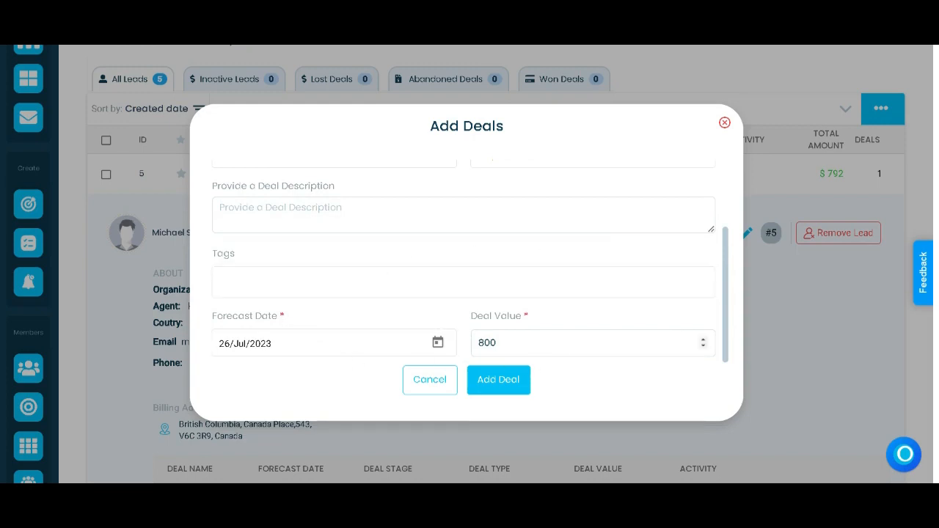
{"action": "left_click", "coordinate": [508, 391]}
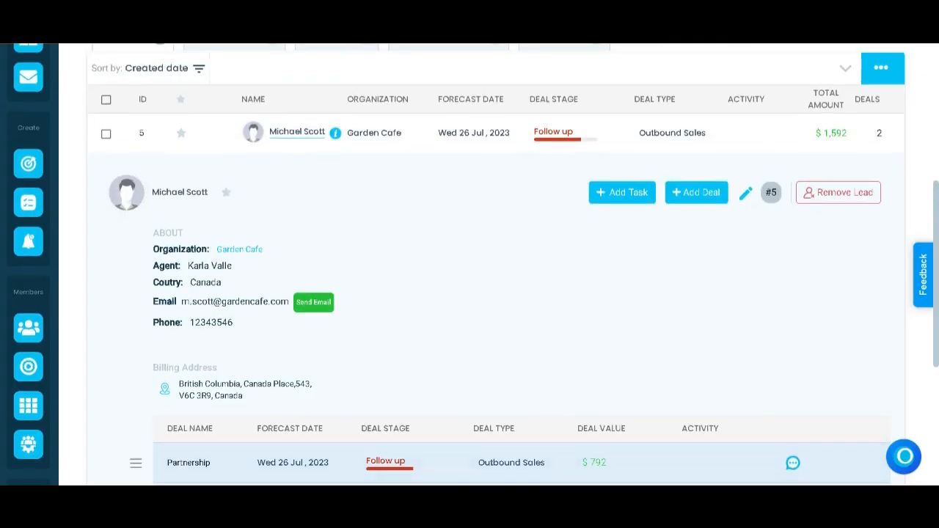
Step: Add a Meeting activity with the pink house symbol and the note "Meeting at 4:00 pm" to the lead's Partnership deal
{"action": "scroll", "coordinate": [697, 333], "scroll_direction": "down", "scroll_amount": 1}
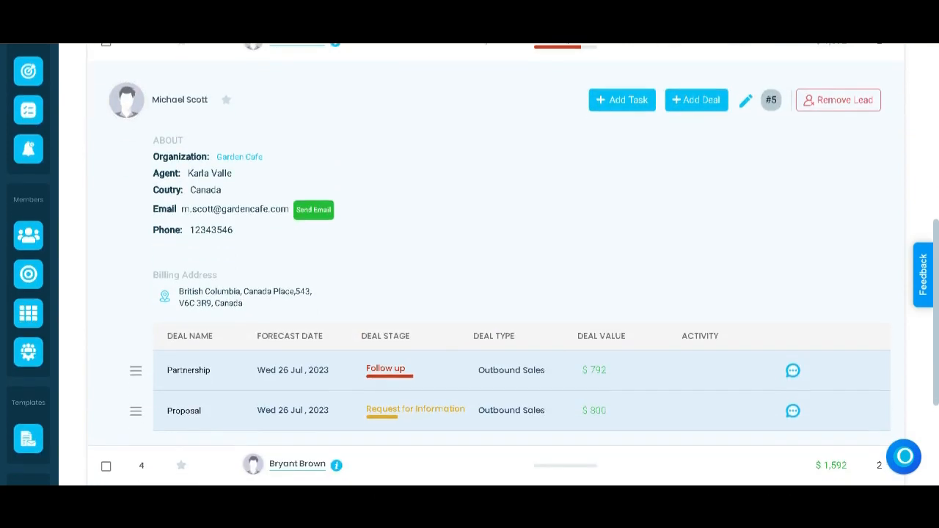
{"action": "left_click", "coordinate": [703, 371]}
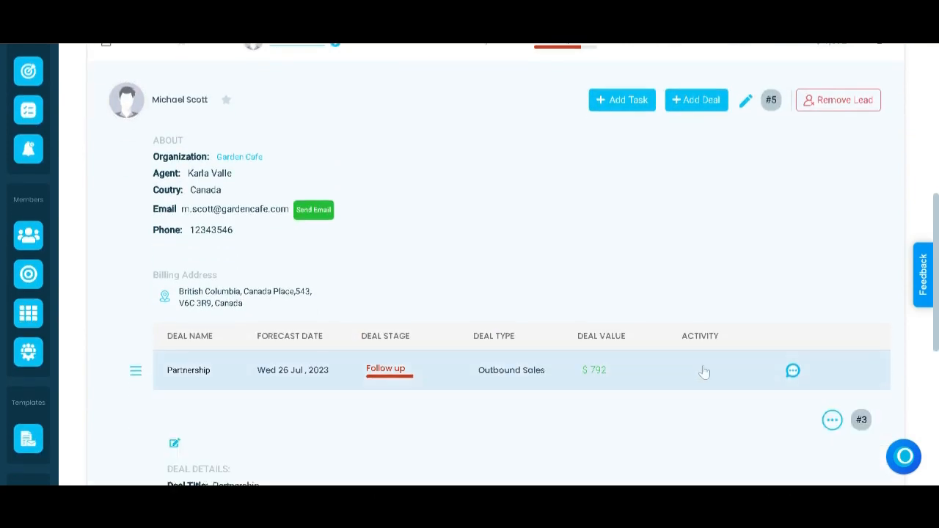
{"action": "left_click", "coordinate": [794, 372]}
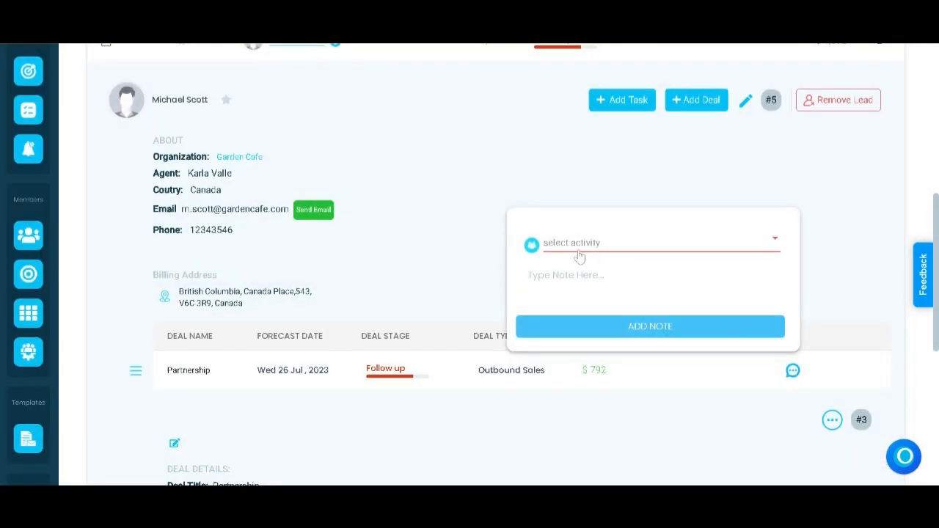
{"action": "left_click", "coordinate": [537, 248]}
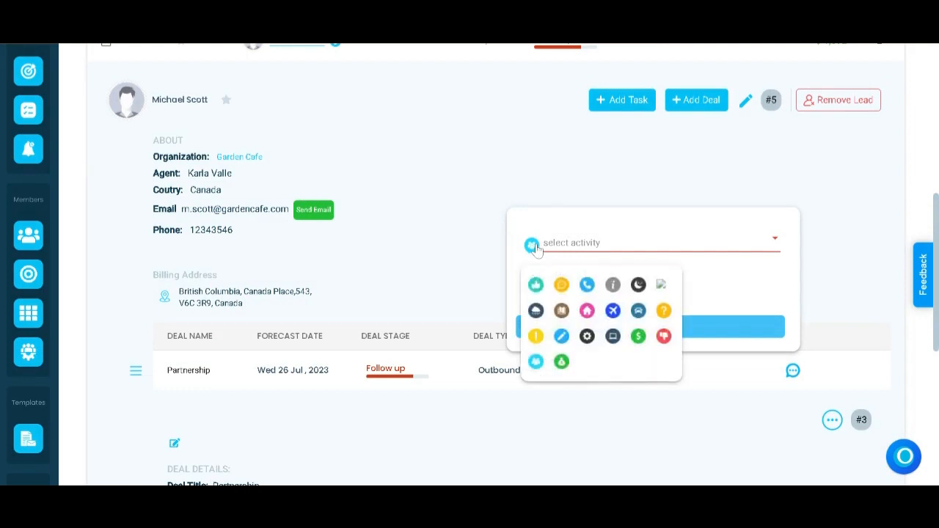
{"action": "left_click", "coordinate": [587, 312]}
{"action": "left_click", "coordinate": [717, 243]}
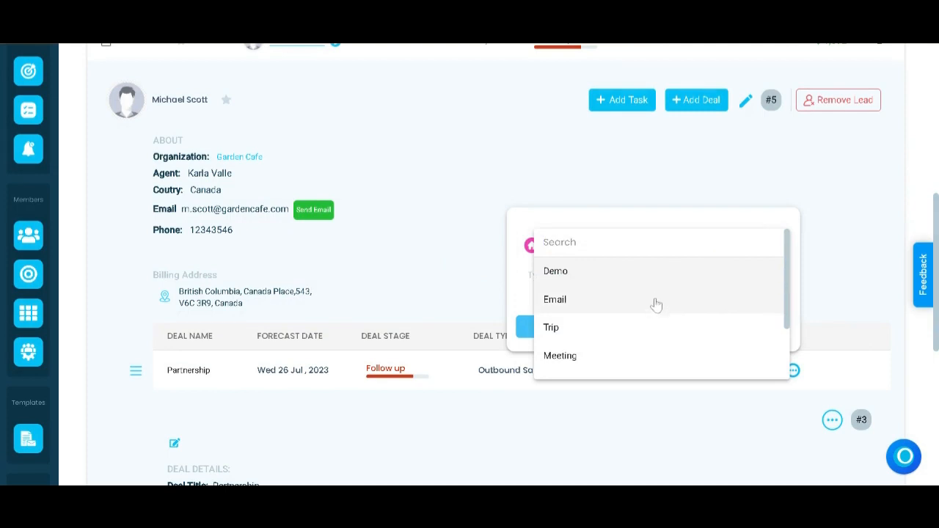
{"action": "left_click", "coordinate": [645, 353]}
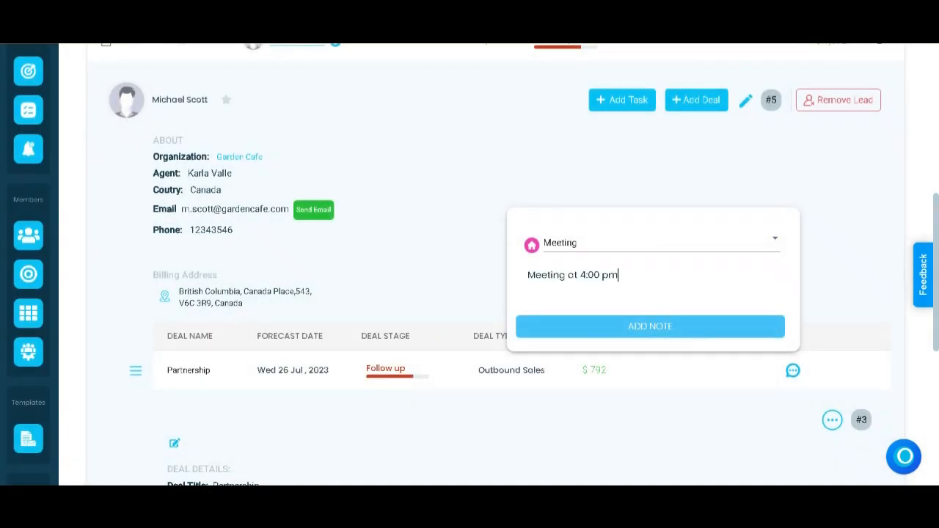
{"action": "left_click", "coordinate": [693, 264]}
{"action": "left_click", "coordinate": [695, 328]}
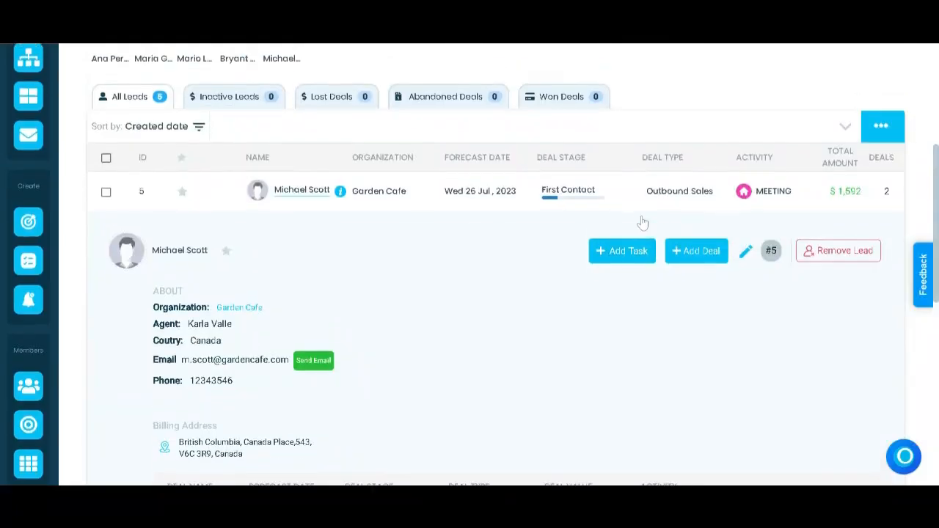
Step: Open the Partnership deal's details and move its stage to Follow Up
{"action": "scroll", "coordinate": [598, 309], "scroll_direction": "down", "scroll_amount": 5}
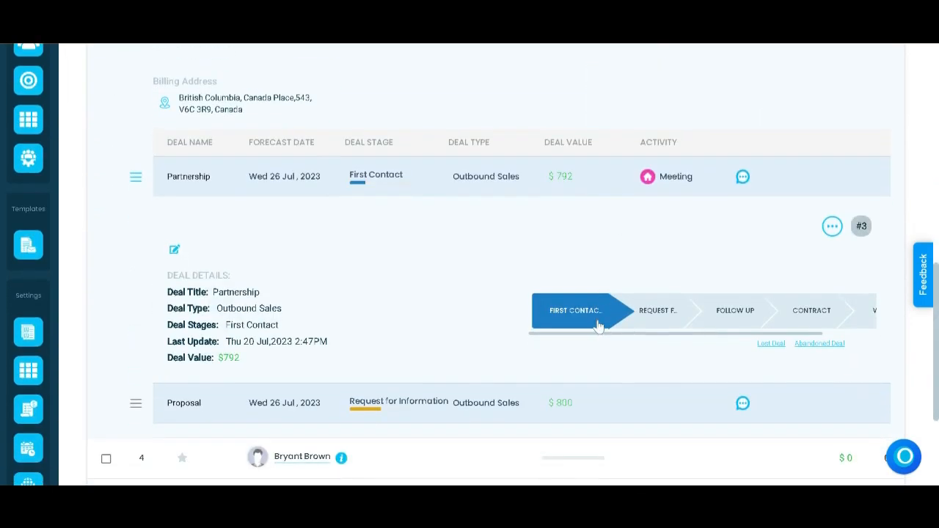
{"action": "scroll", "coordinate": [692, 329], "scroll_direction": "right", "scroll_amount": 3}
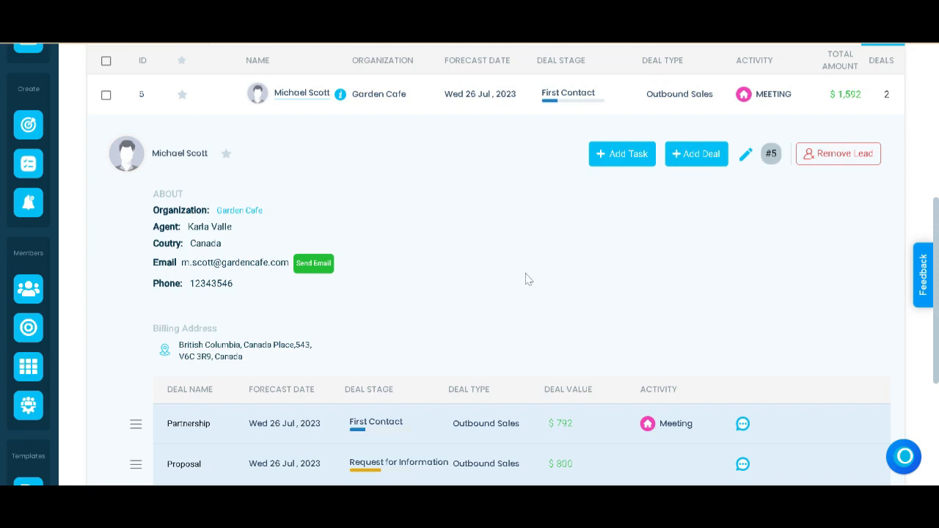
{"action": "scroll", "coordinate": [527, 277], "scroll_direction": "down", "scroll_amount": 2}
{"action": "left_click", "coordinate": [574, 328]}
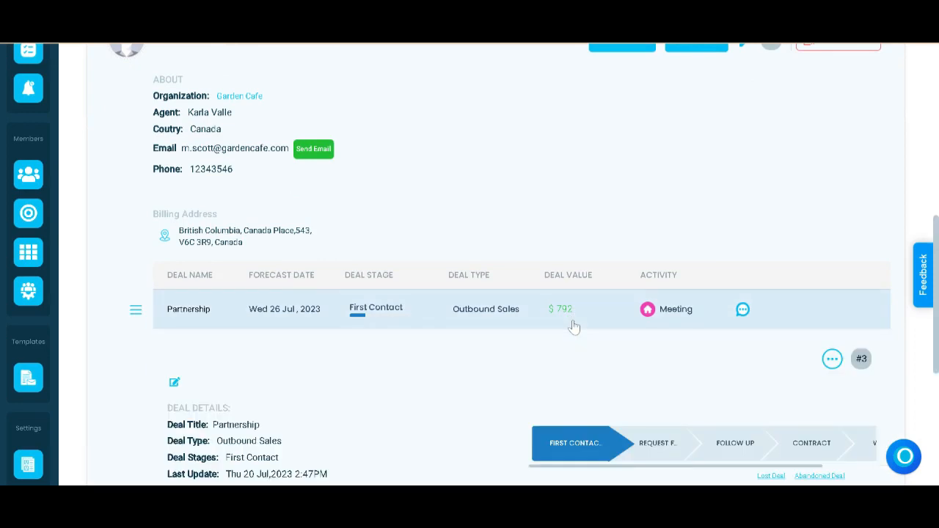
{"action": "scroll", "coordinate": [573, 327], "scroll_direction": "down", "scroll_amount": 2}
{"action": "scroll", "coordinate": [573, 330], "scroll_direction": "down", "scroll_amount": 1}
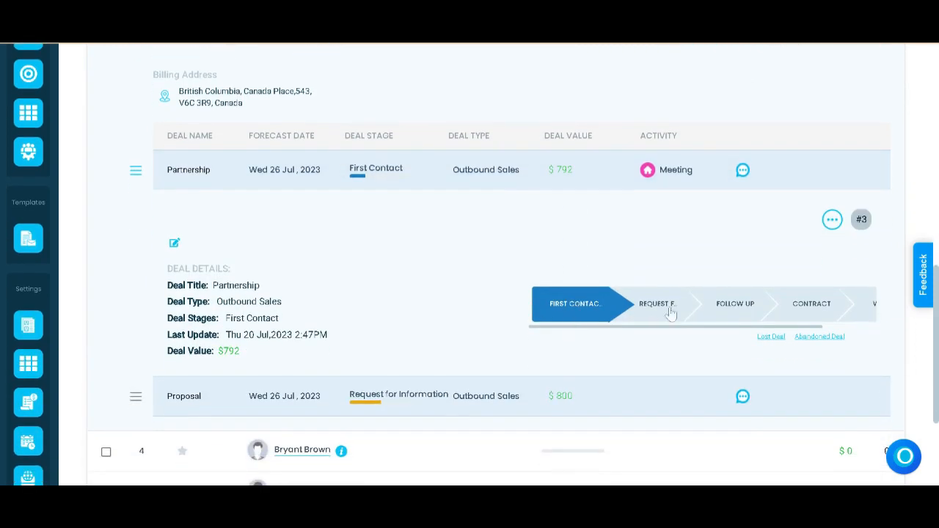
{"action": "left_click", "coordinate": [725, 313]}
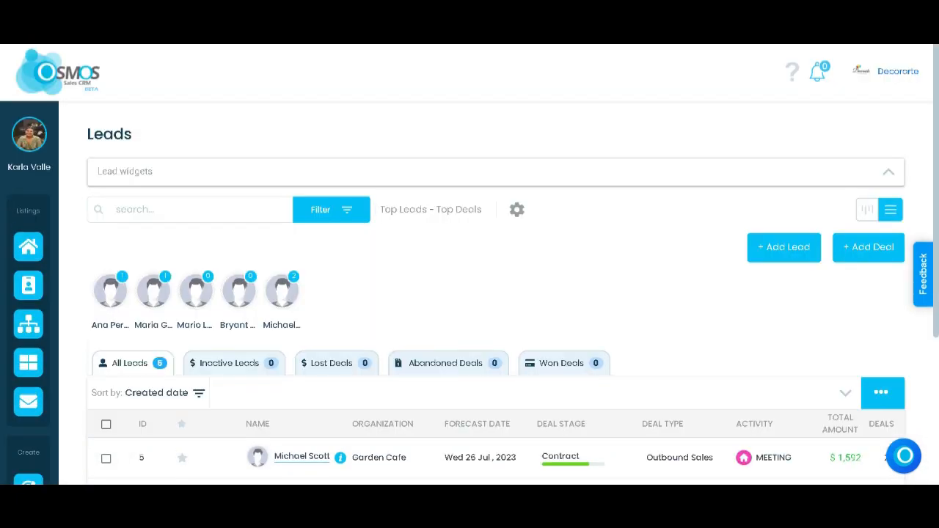
Step: Show the leads as a stage board and move the Proposal deal from Request for Information to Contract
{"action": "left_click", "coordinate": [866, 209]}
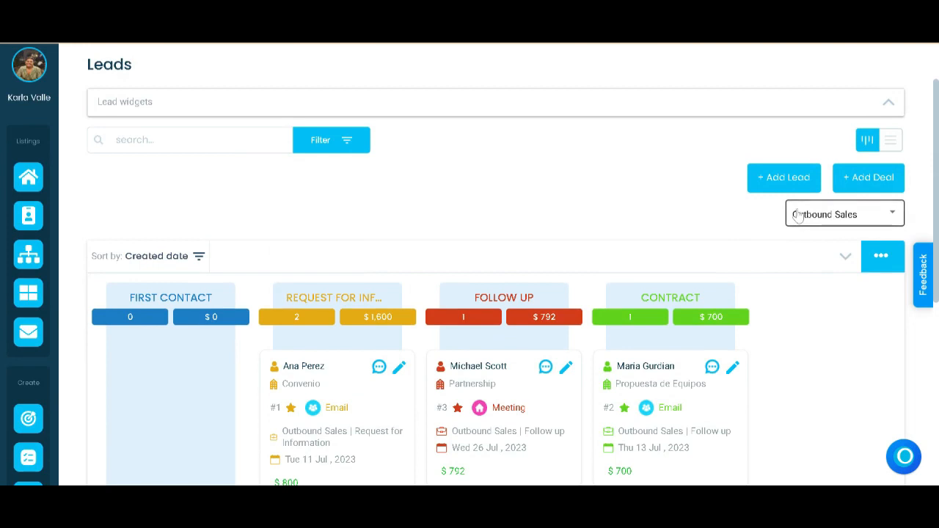
{"action": "scroll", "coordinate": [797, 214], "scroll_direction": "down", "scroll_amount": 3}
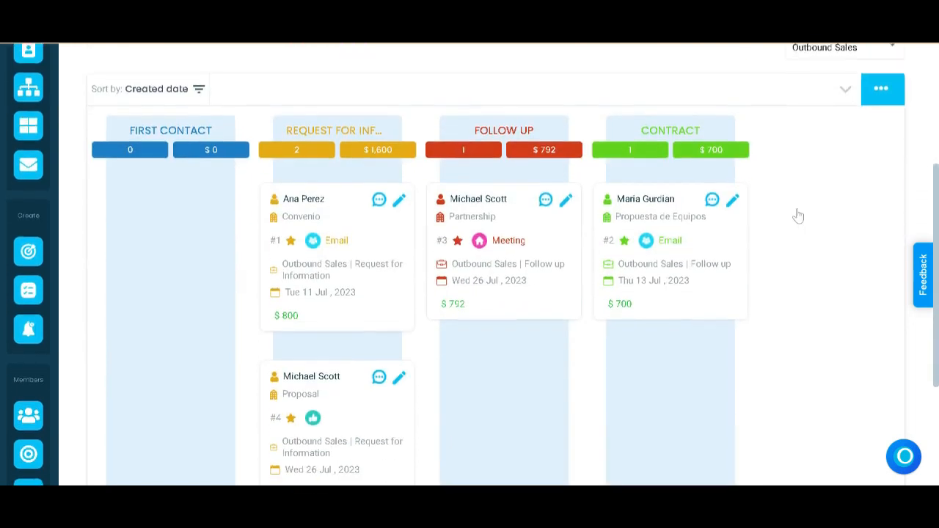
{"action": "left_click_drag", "start_coordinate": [481, 345], "coordinate": [663, 340]}
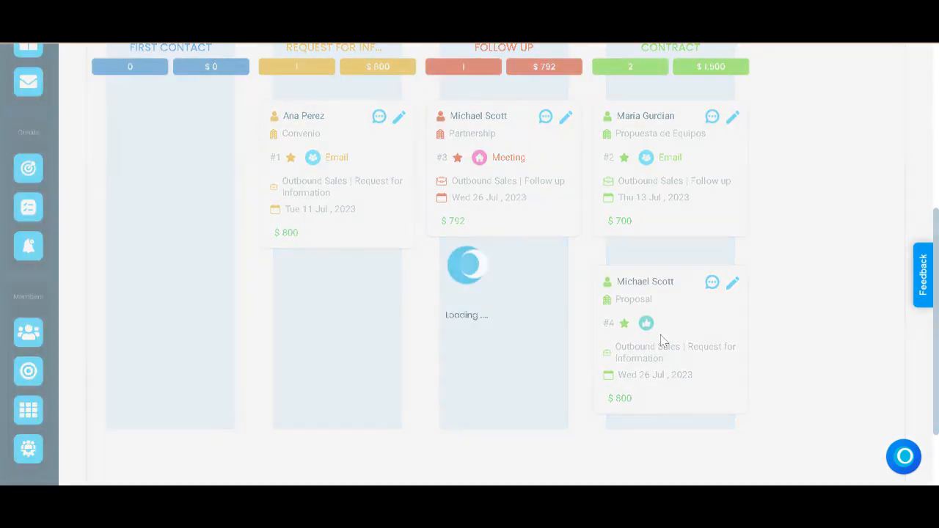
{"action": "scroll", "coordinate": [663, 341], "scroll_direction": "up", "scroll_amount": 3}
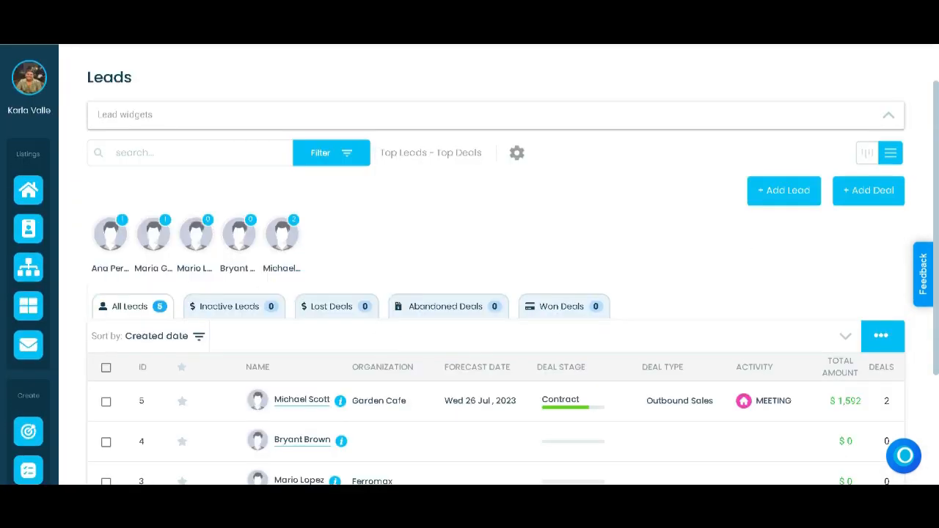